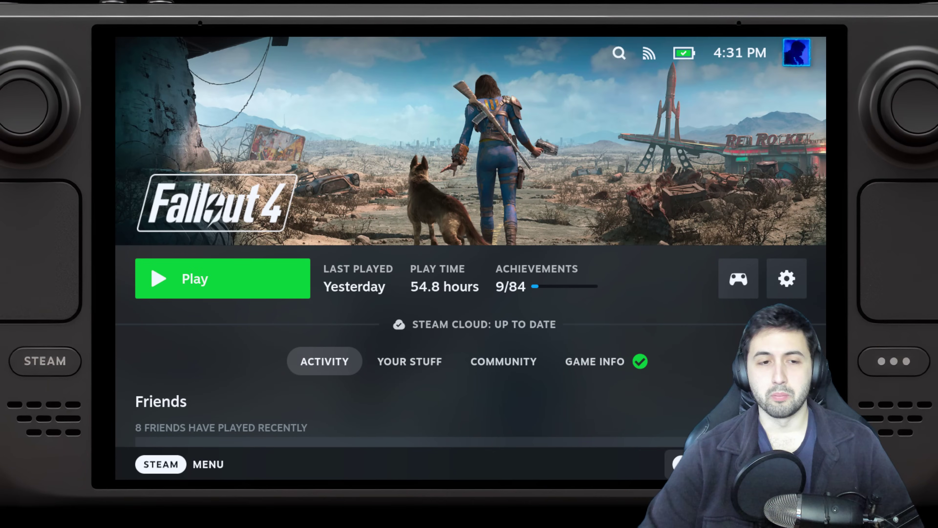
{"action": "left_click", "coordinate": [790, 292]}
{"action": "left_click", "coordinate": [714, 379]}
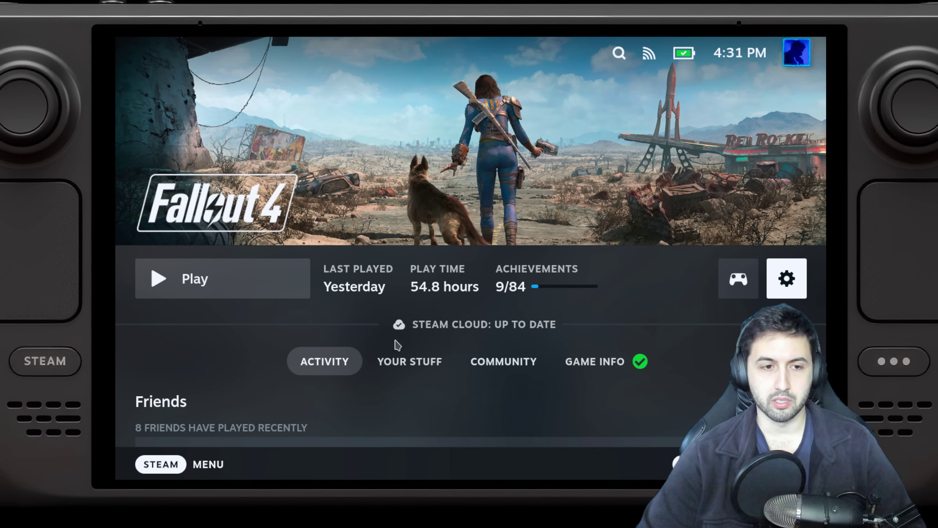
{"action": "left_click", "coordinate": [255, 299]}
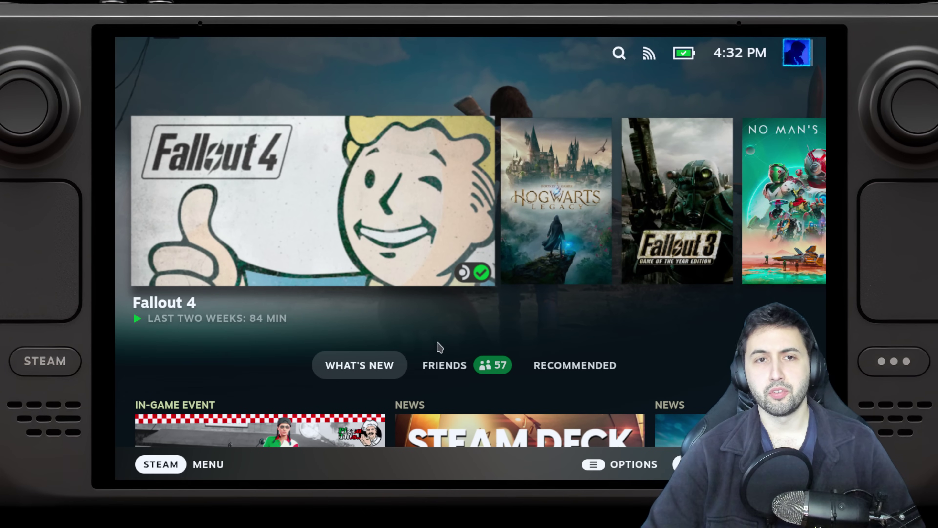
Switch the Steam Deck from gaming mode to desktop mode through its power options
{"action": "left_click", "coordinate": [213, 465]}
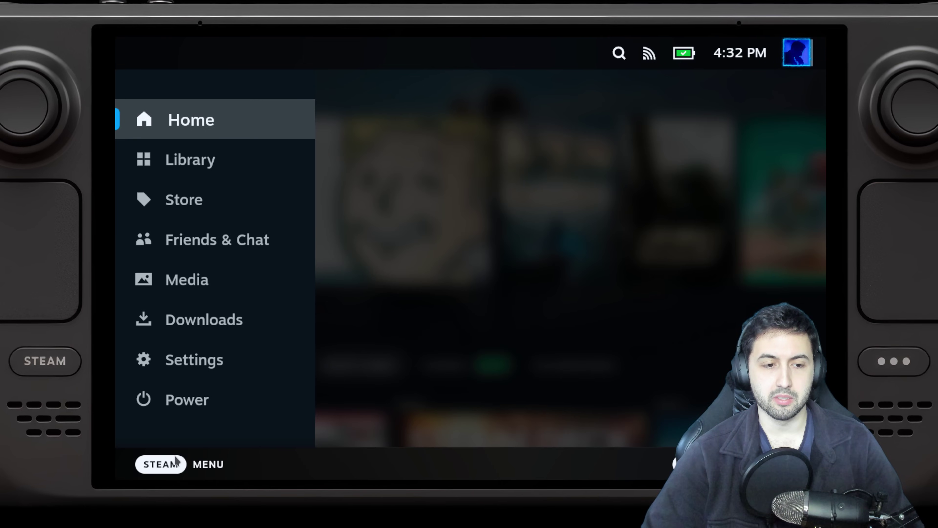
{"action": "left_click", "coordinate": [199, 409]}
{"action": "left_click", "coordinate": [415, 353]}
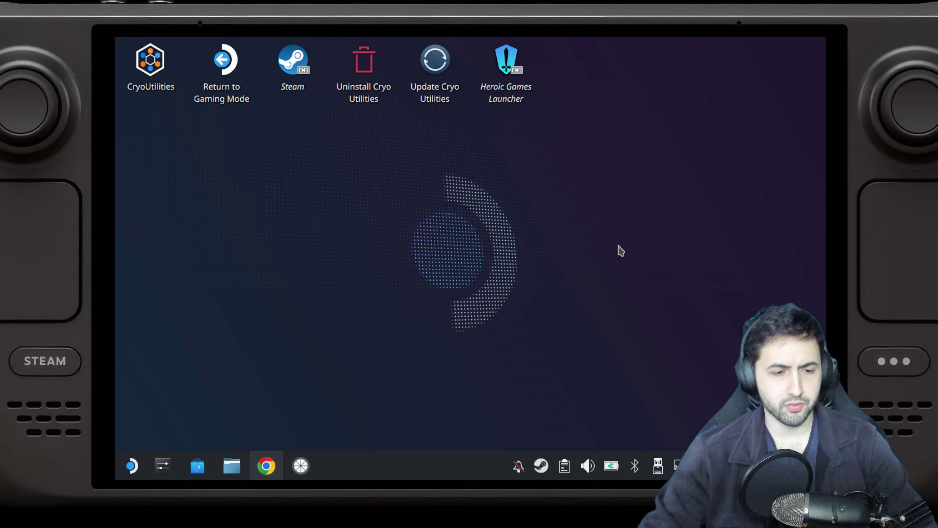
Open Chrome and view the Fallout: London product page on GOG.com
{"action": "left_click", "coordinate": [267, 465]}
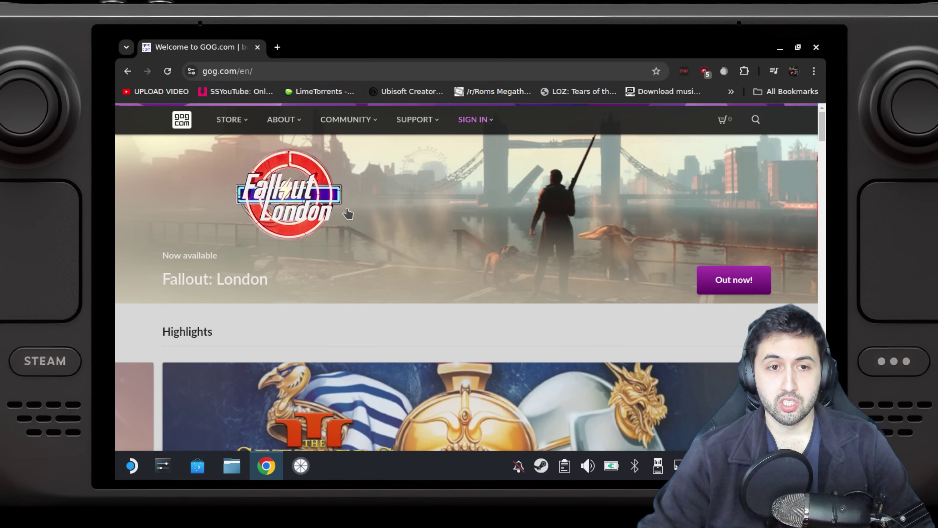
{"action": "left_click", "coordinate": [286, 203]}
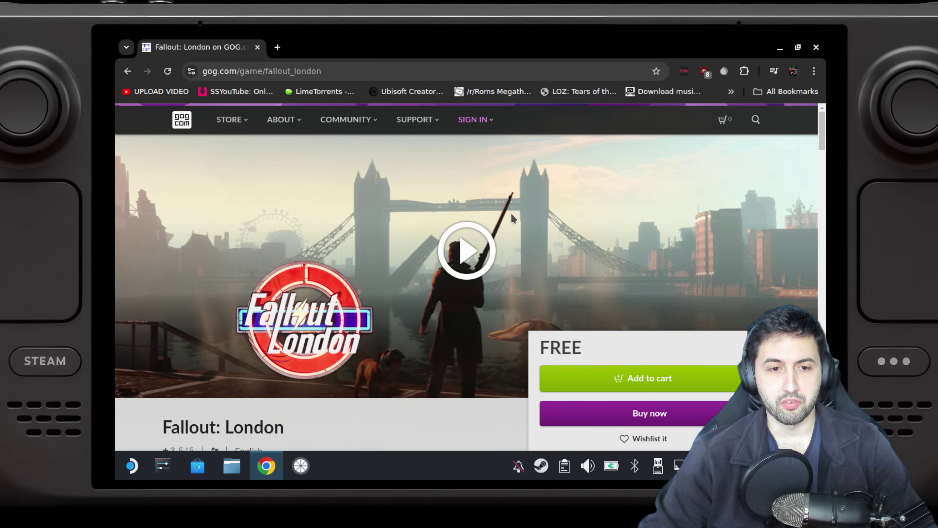
{"action": "scroll", "coordinate": [379, 354], "scroll_direction": "down", "scroll_amount": 4}
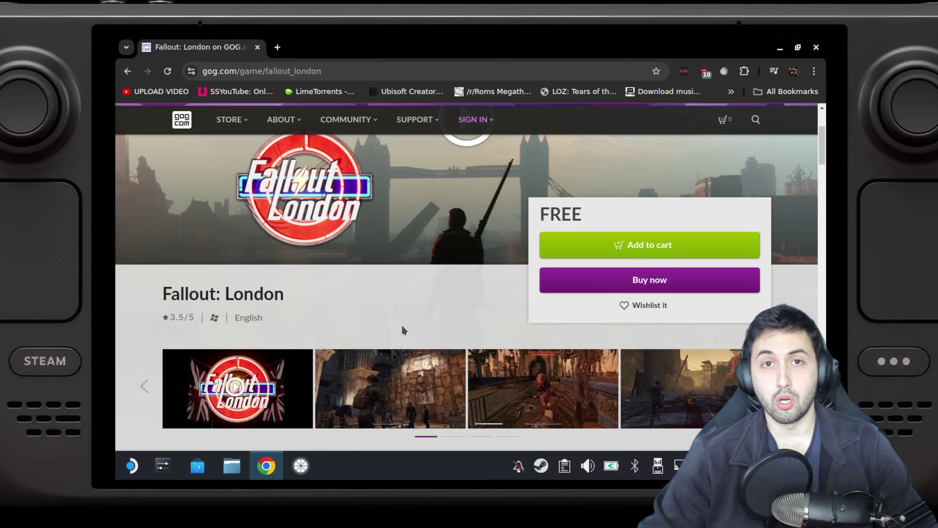
{"action": "scroll", "coordinate": [404, 330], "scroll_direction": "up", "scroll_amount": 4}
Return to the GOG.com home page and look at the Fallout 4: Game of the Year Edition offer in the highlights
{"action": "left_click", "coordinate": [176, 122]}
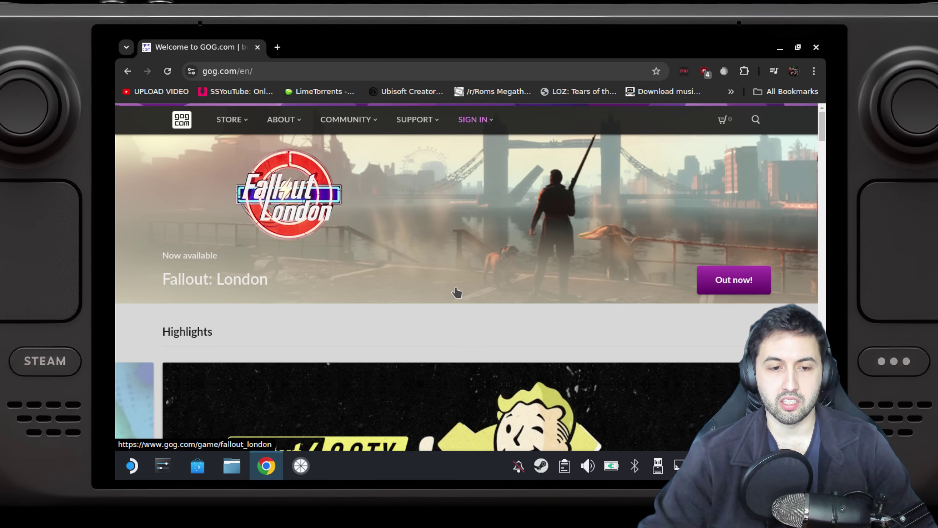
{"action": "scroll", "coordinate": [457, 292], "scroll_direction": "down", "scroll_amount": 10}
{"action": "scroll", "coordinate": [461, 296], "scroll_direction": "up", "scroll_amount": 8}
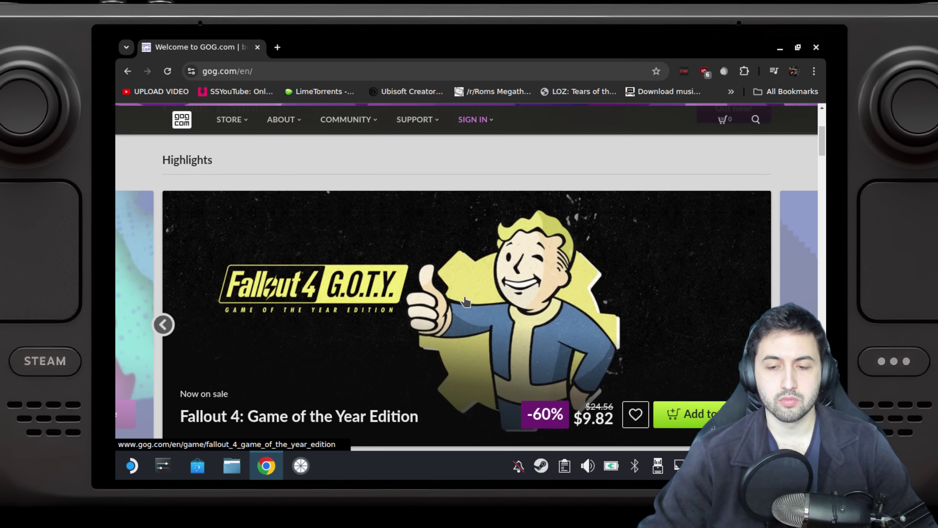
{"action": "scroll", "coordinate": [465, 301], "scroll_direction": "down", "scroll_amount": 1}
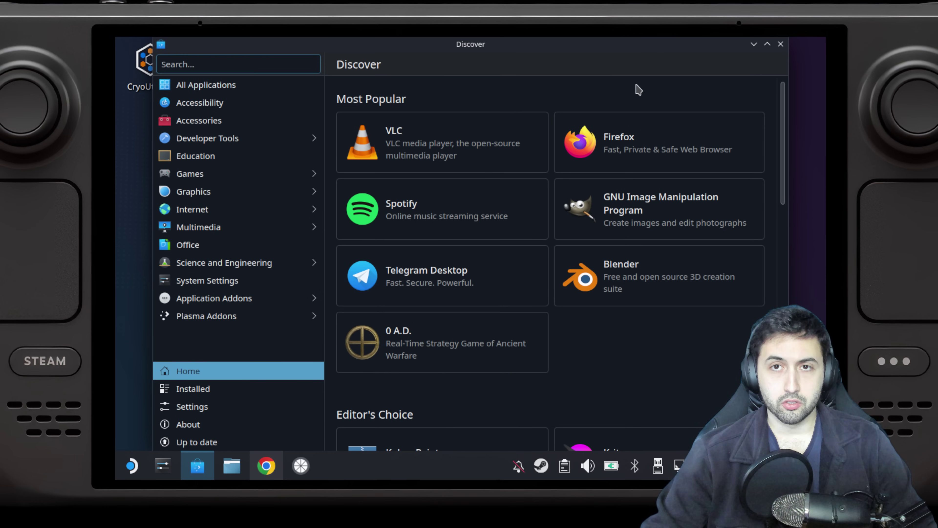
Switch from Discover to Heroic Games Launcher and start installing Fallout: London into /home/deck/Games/Heroic
{"action": "left_click", "coordinate": [781, 45]}
{"action": "left_click", "coordinate": [501, 75]}
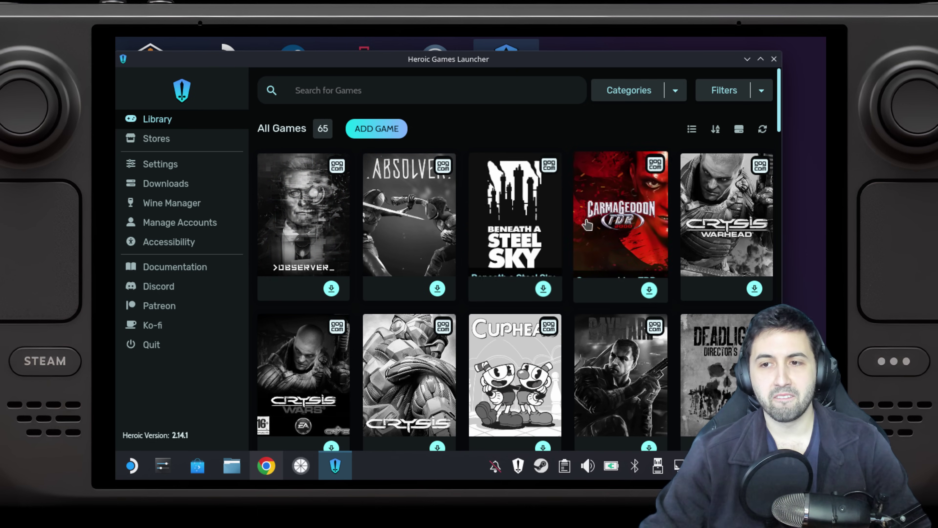
{"action": "scroll", "coordinate": [521, 266], "scroll_direction": "down", "scroll_amount": 5}
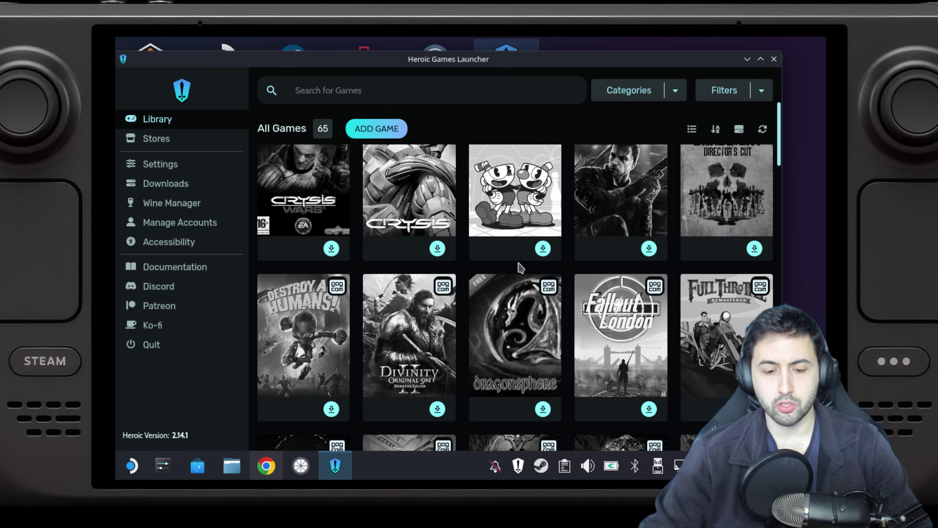
{"action": "scroll", "coordinate": [543, 244], "scroll_direction": "down", "scroll_amount": 3}
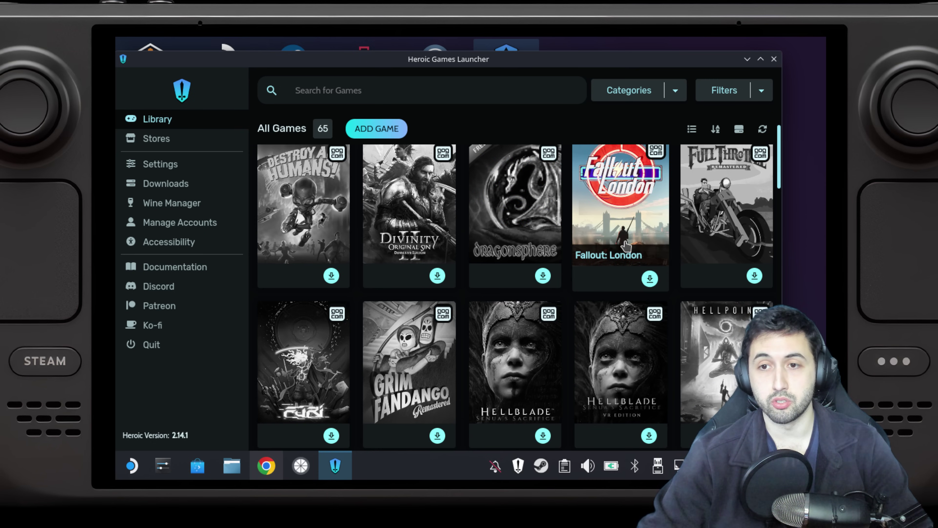
{"action": "scroll", "coordinate": [625, 245], "scroll_direction": "up", "scroll_amount": 2}
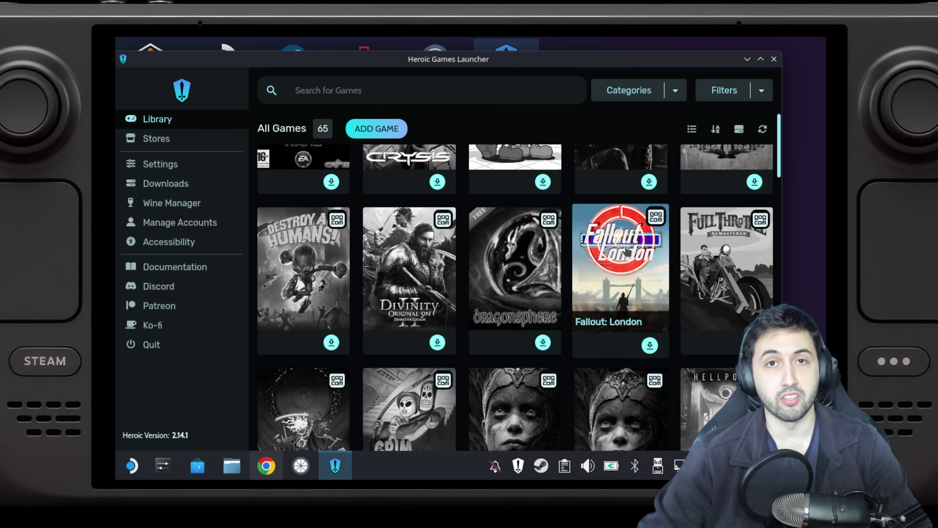
{"action": "left_click", "coordinate": [650, 346]}
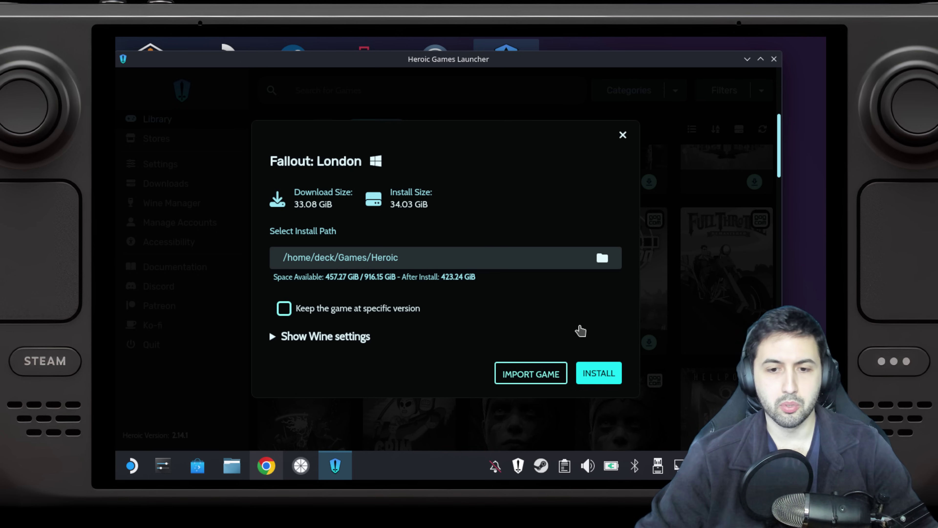
{"action": "left_click", "coordinate": [599, 374]}
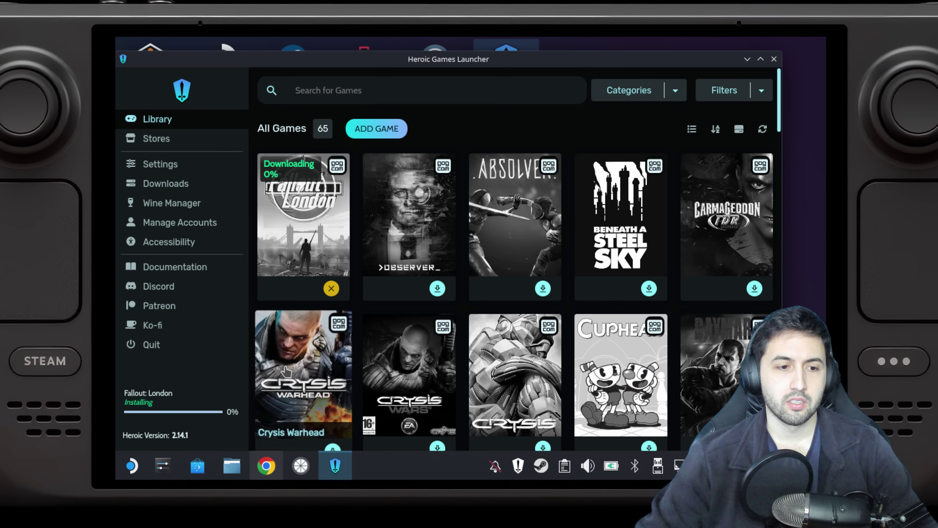
Check the download progress of Fallout: London and close Heroic Games Launcher
{"action": "left_click", "coordinate": [175, 406]}
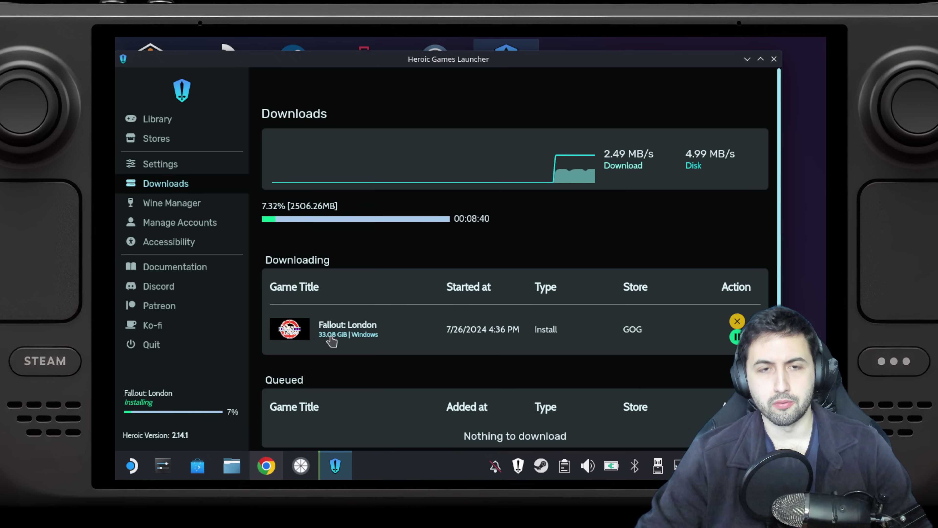
{"action": "mouse_move", "coordinate": [323, 343]}
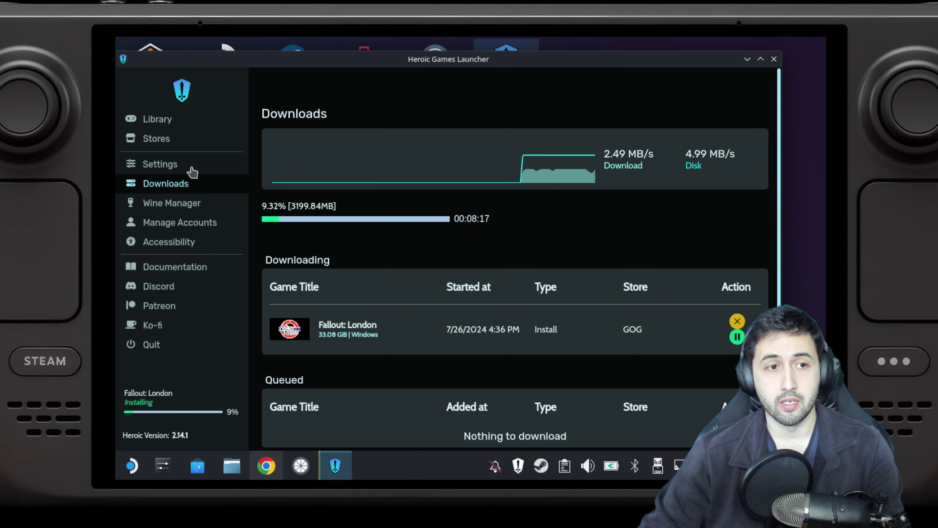
{"action": "left_click", "coordinate": [190, 121]}
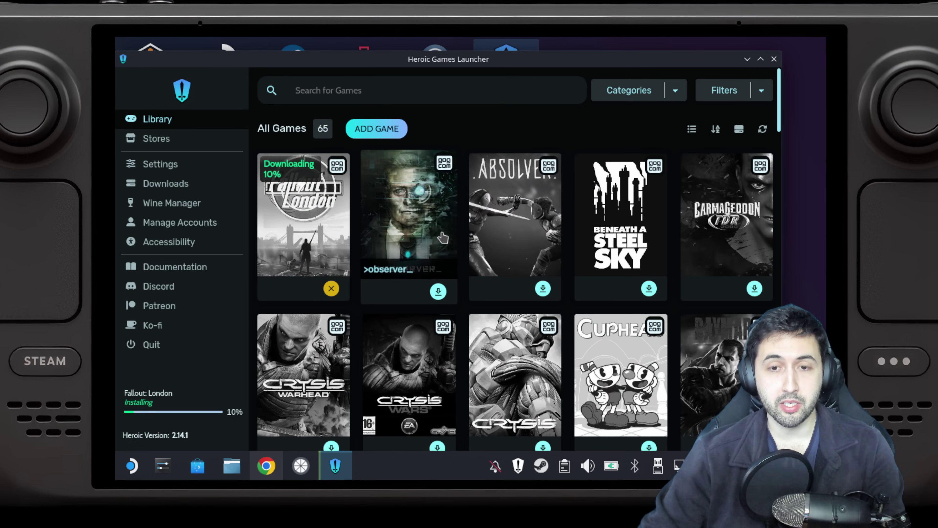
{"action": "left_click", "coordinate": [178, 183]}
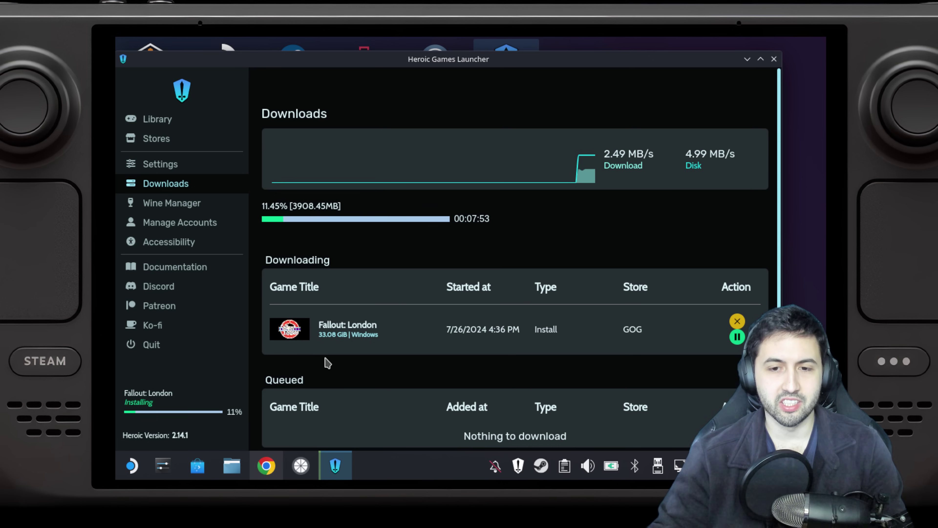
{"action": "key", "text": "ctrl+q"}
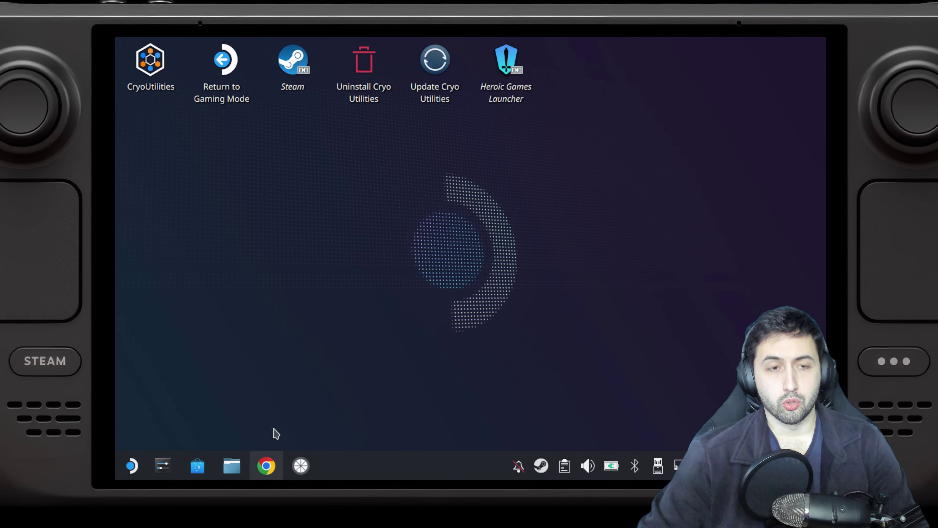
Open the Fallout London folder inside the deck user's Games/Heroic directory in the Dolphin file manager
{"action": "left_click", "coordinate": [232, 466]}
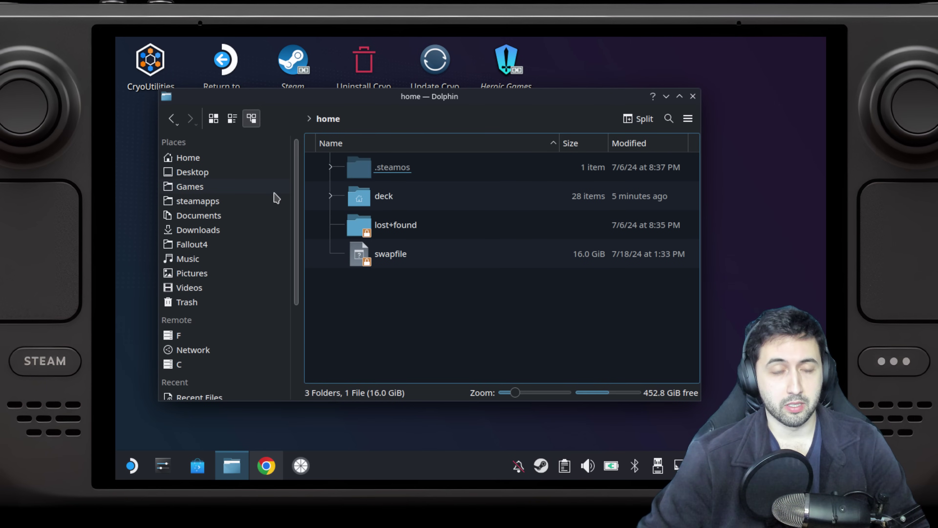
{"action": "left_click", "coordinate": [451, 195]}
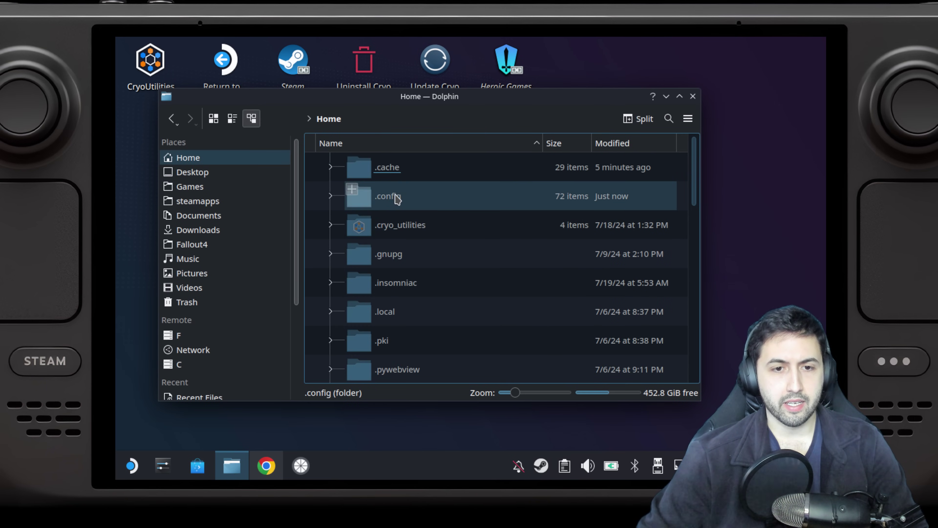
{"action": "scroll", "coordinate": [407, 240], "scroll_direction": "down", "scroll_amount": 3}
{"action": "scroll", "coordinate": [418, 301], "scroll_direction": "down", "scroll_amount": 5}
{"action": "left_click", "coordinate": [387, 212]}
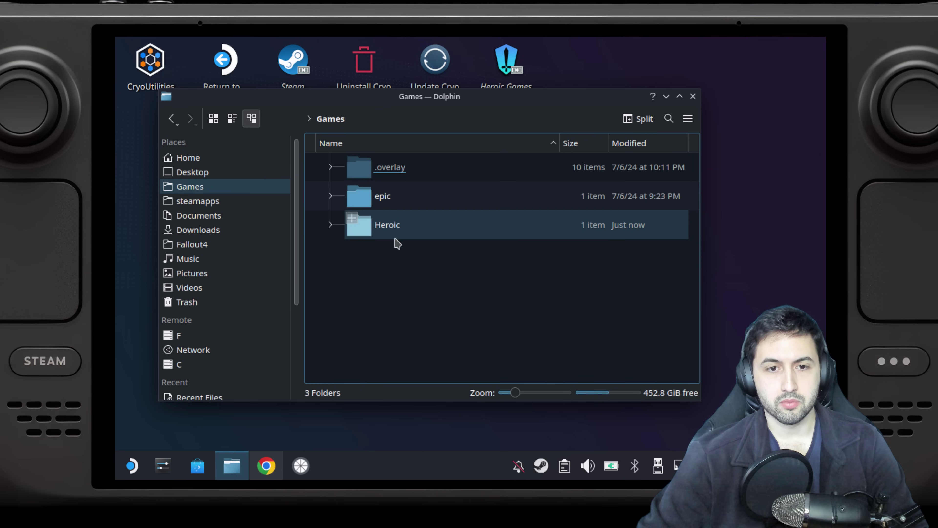
{"action": "left_click", "coordinate": [396, 237]}
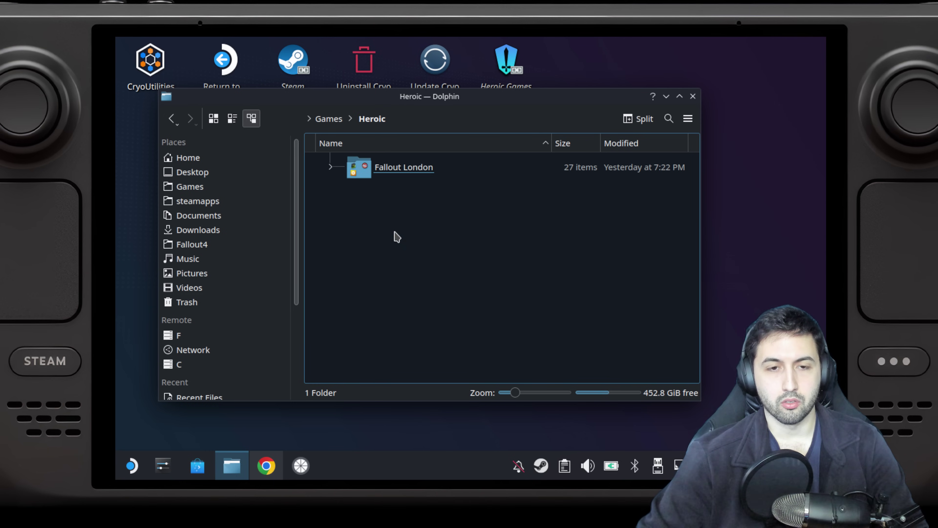
{"action": "left_click", "coordinate": [413, 172]}
Examine the installed files and folders in the Fallout London directory
{"action": "scroll", "coordinate": [407, 281], "scroll_direction": "down", "scroll_amount": 5}
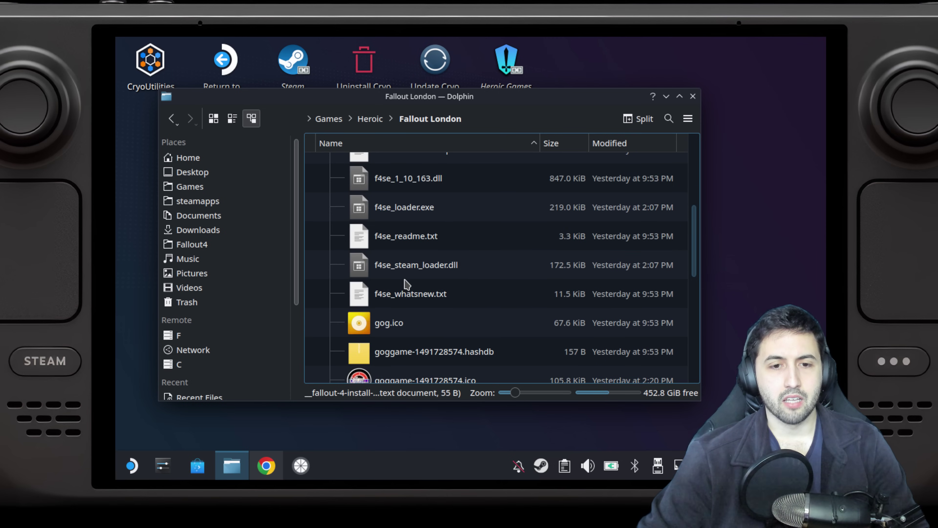
{"action": "scroll", "coordinate": [406, 284], "scroll_direction": "down", "scroll_amount": 2}
{"action": "scroll", "coordinate": [447, 301], "scroll_direction": "up", "scroll_amount": 3}
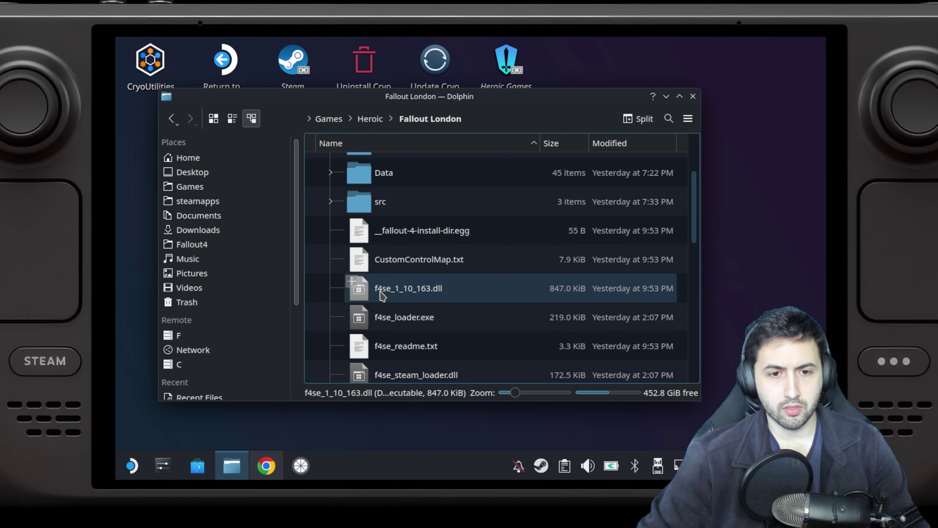
{"action": "scroll", "coordinate": [399, 314], "scroll_direction": "down", "scroll_amount": 3}
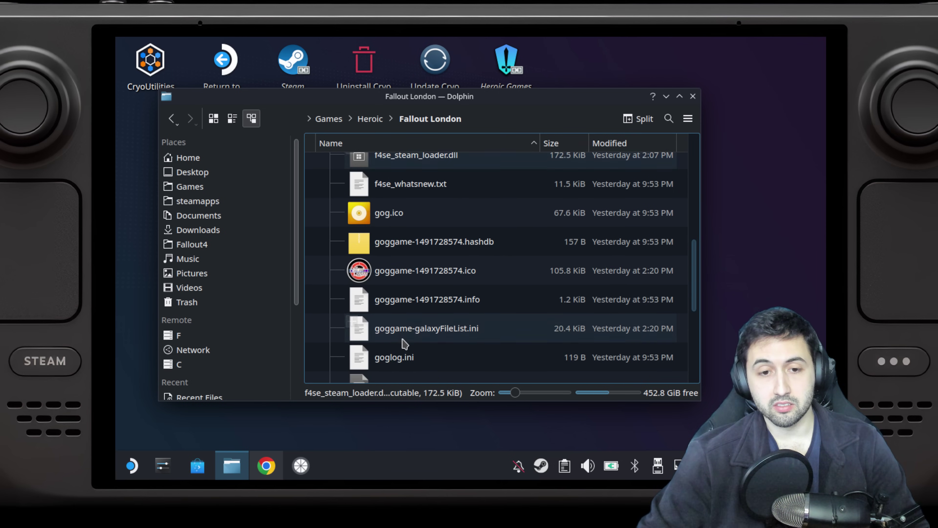
{"action": "scroll", "coordinate": [425, 259], "scroll_direction": "down", "scroll_amount": 2}
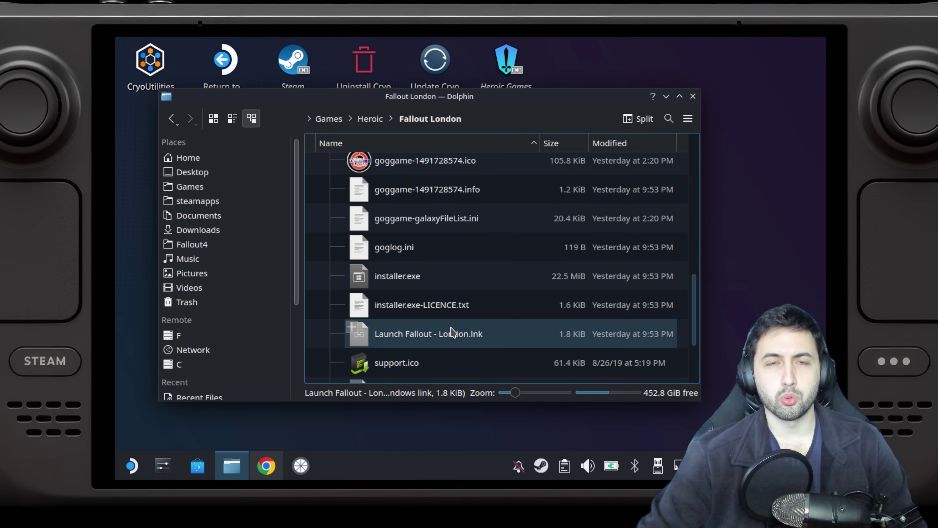
{"action": "scroll", "coordinate": [496, 341], "scroll_direction": "up", "scroll_amount": 5}
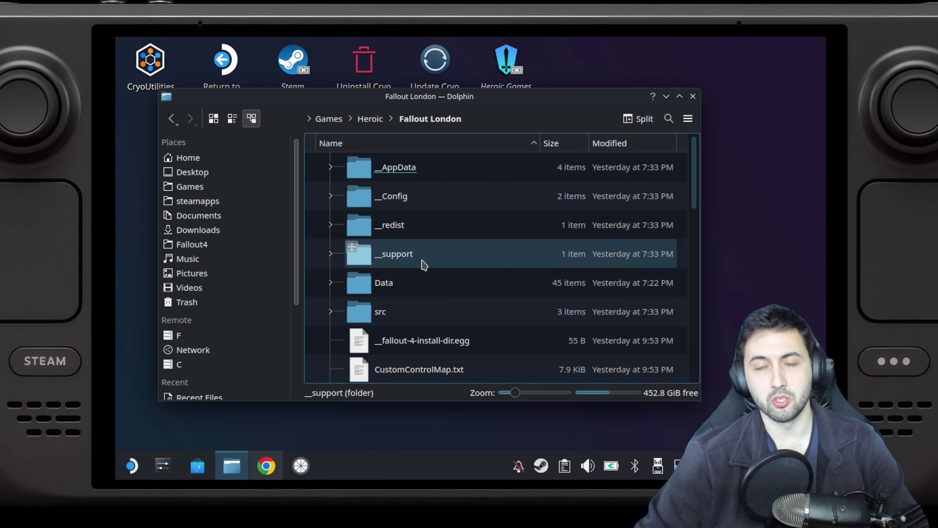
Switch to Chrome and show the files of the Fallout London Downgrader and Addons mod on Nexus Mods
{"action": "key", "text": "alt+Tab"}
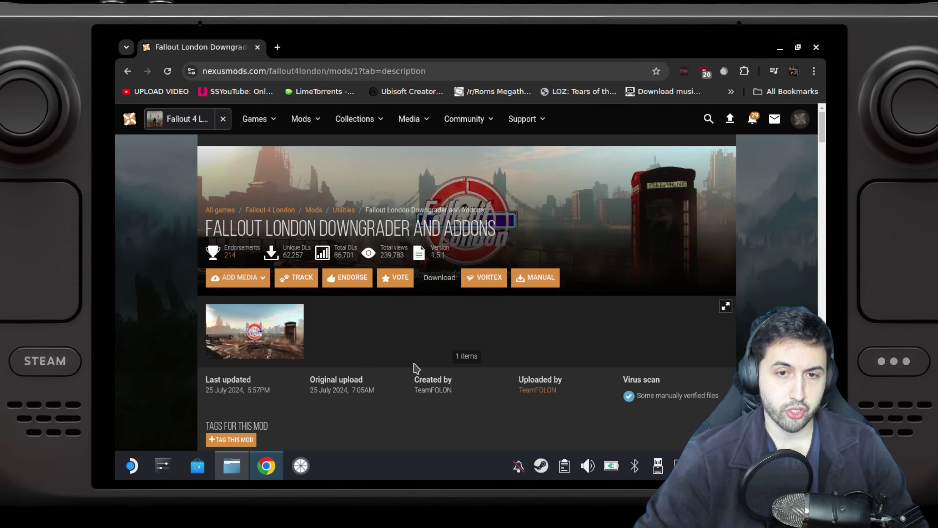
{"action": "left_click", "coordinate": [256, 71]}
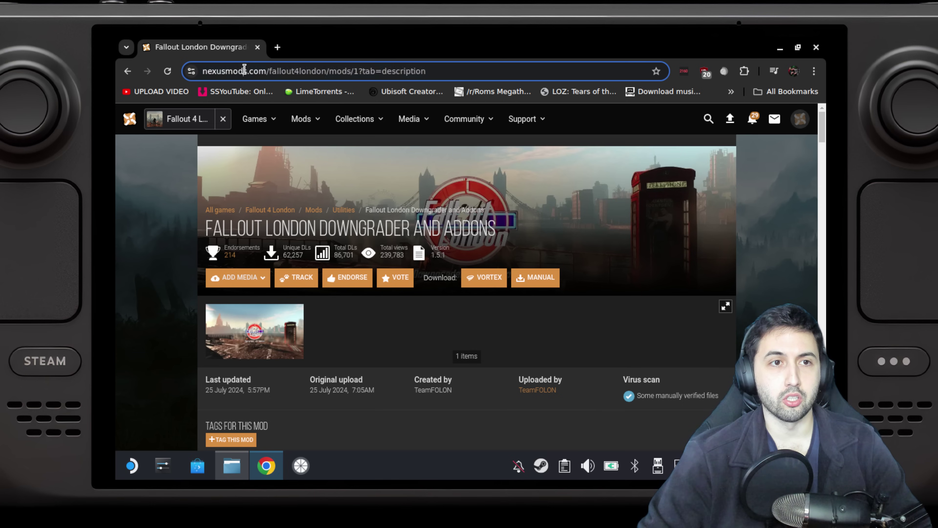
{"action": "left_click", "coordinate": [375, 340]}
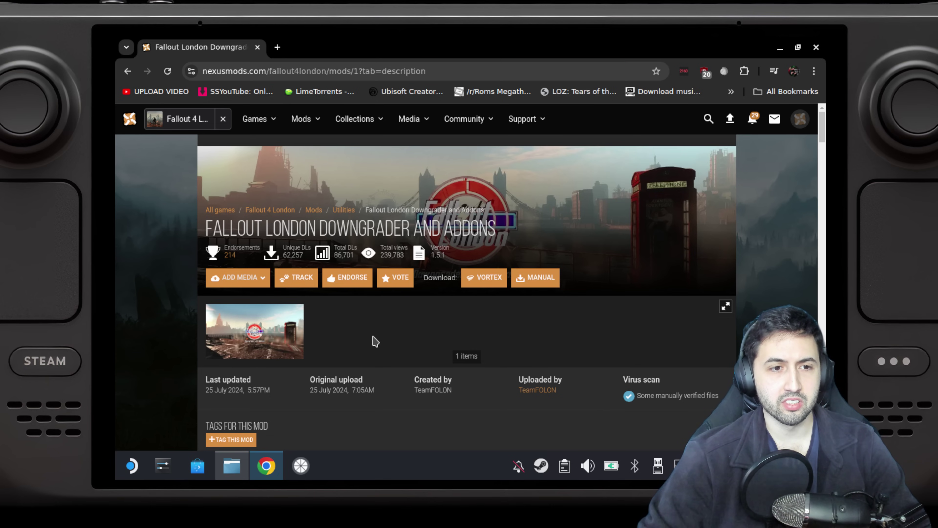
{"action": "left_click_drag", "start_coordinate": [201, 237], "coordinate": [495, 229]}
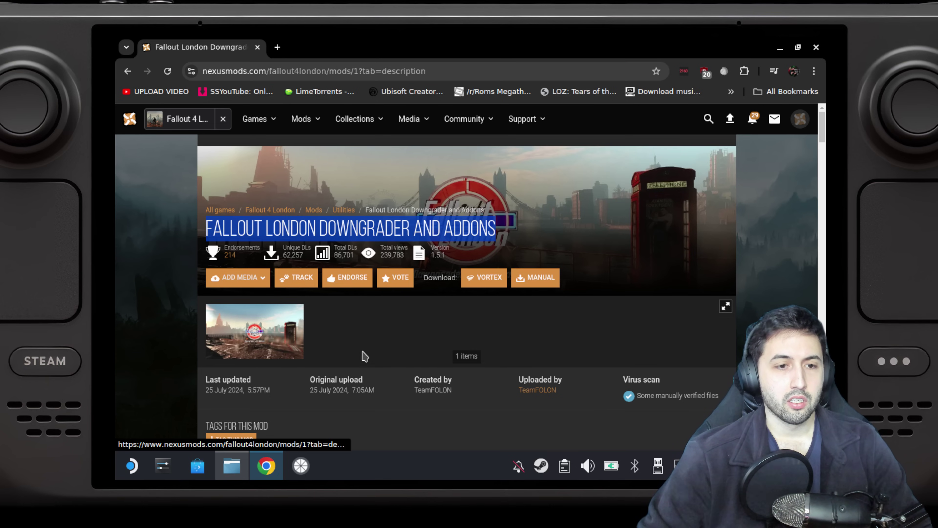
{"action": "scroll", "coordinate": [347, 361], "scroll_direction": "down", "scroll_amount": 3}
{"action": "left_click", "coordinate": [272, 336]}
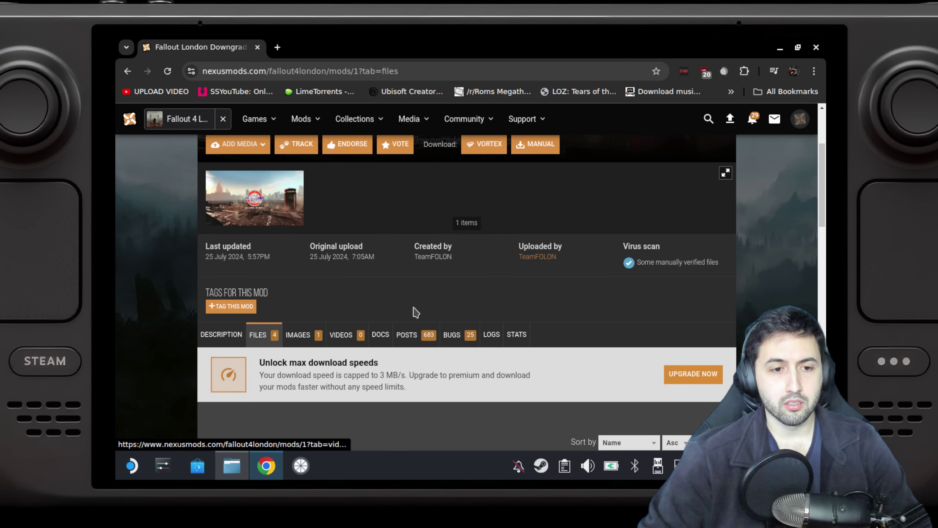
Download the Linux version of Fallout London Downgrader with the slow free option and save the zip in Downloads
{"action": "scroll", "coordinate": [350, 356], "scroll_direction": "down", "scroll_amount": 8}
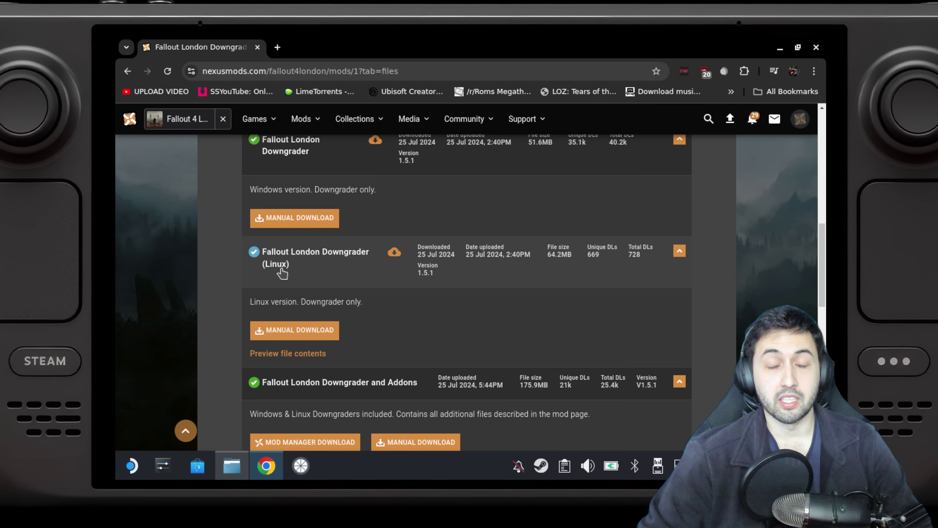
{"action": "left_click", "coordinate": [289, 331]}
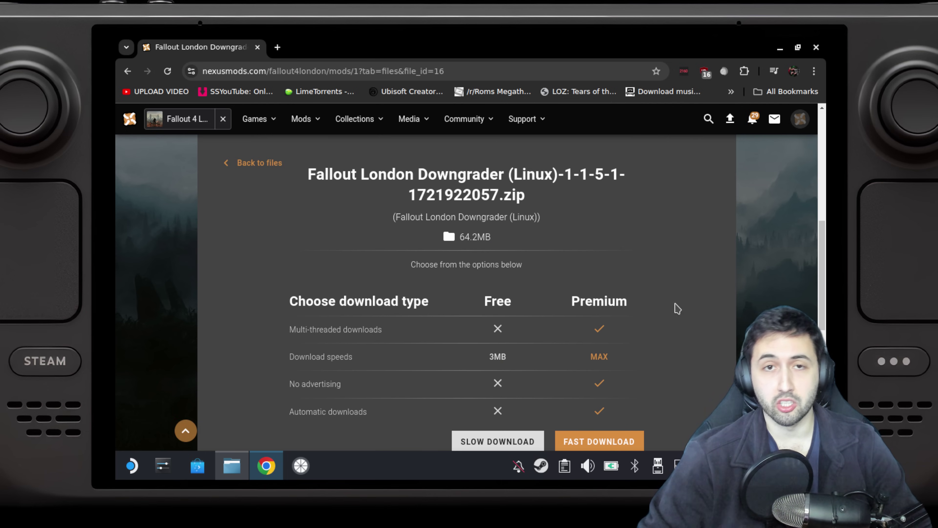
{"action": "left_click", "coordinate": [481, 448]}
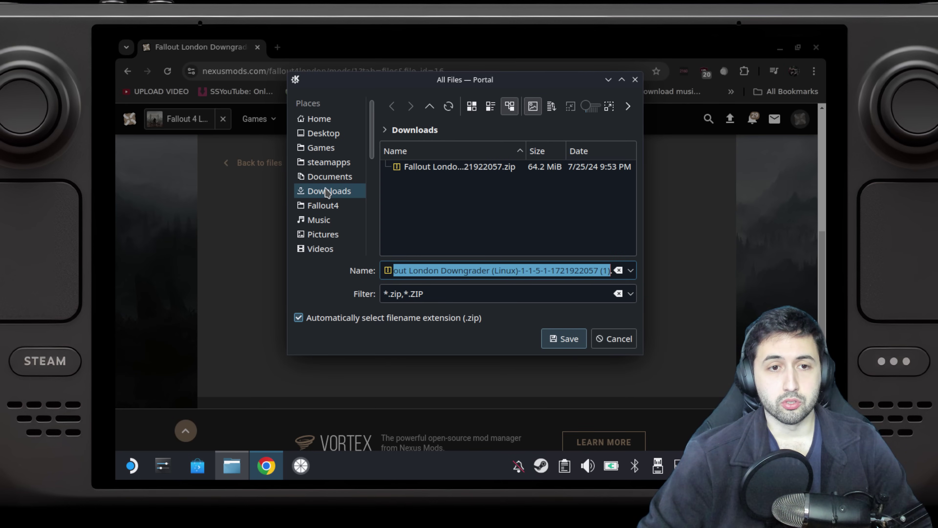
{"action": "left_click", "coordinate": [564, 338]}
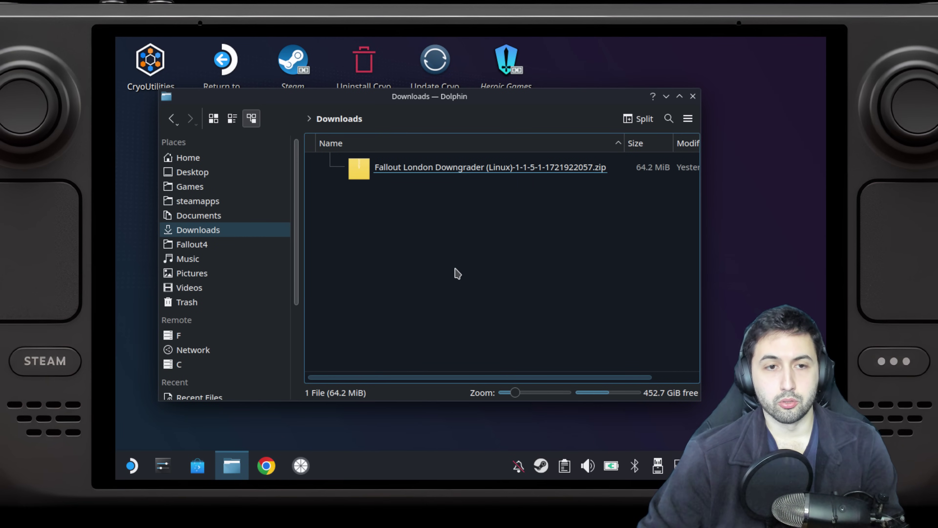
Extract the Fallout London Downgrader (Linux) zip directly into the Downloads folder
{"action": "right_click", "coordinate": [506, 170]}
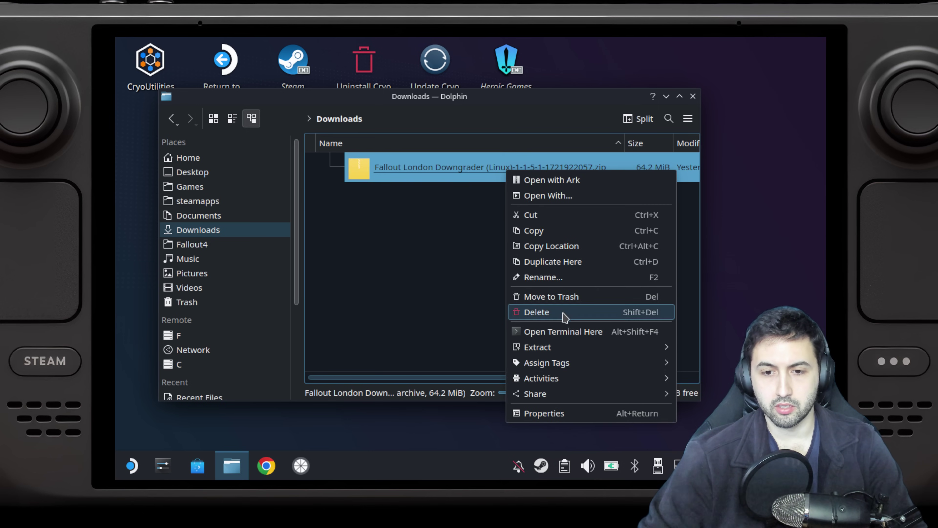
{"action": "mouse_move", "coordinate": [562, 347]}
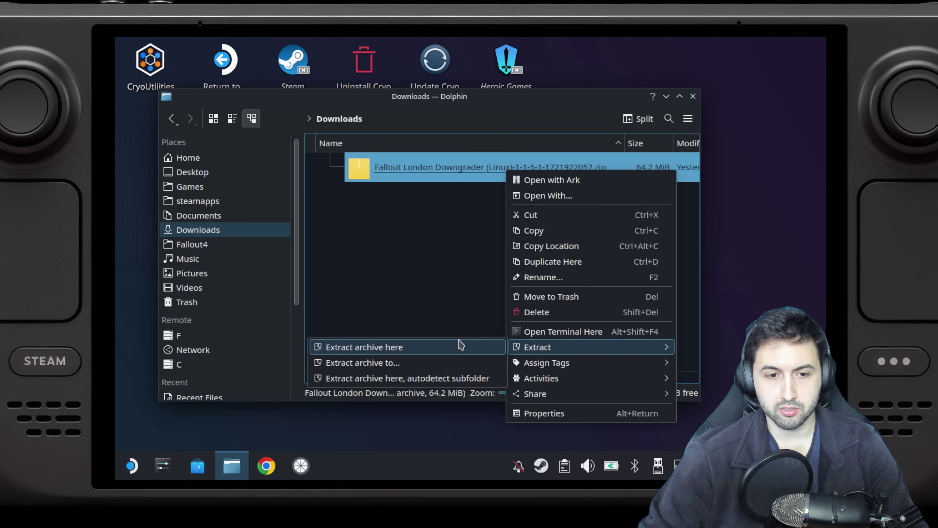
{"action": "left_click", "coordinate": [412, 349]}
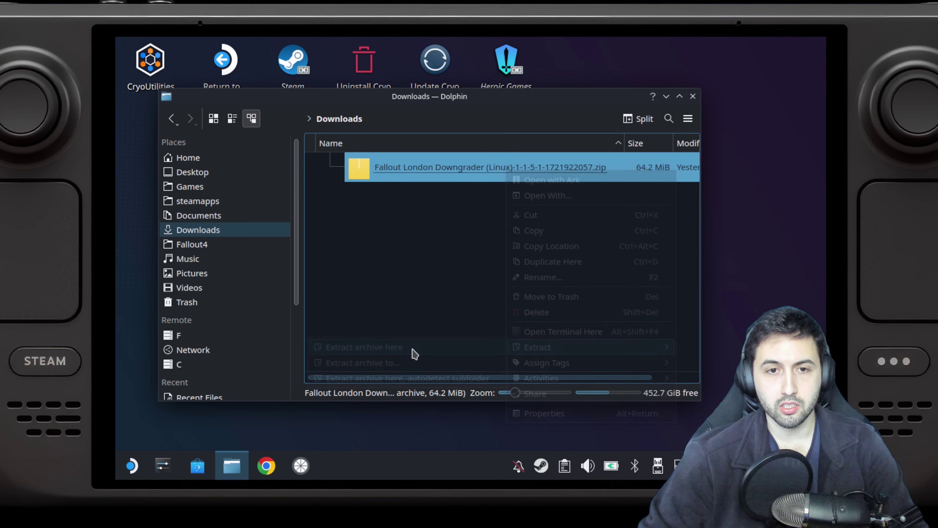
{"action": "left_click", "coordinate": [463, 329]}
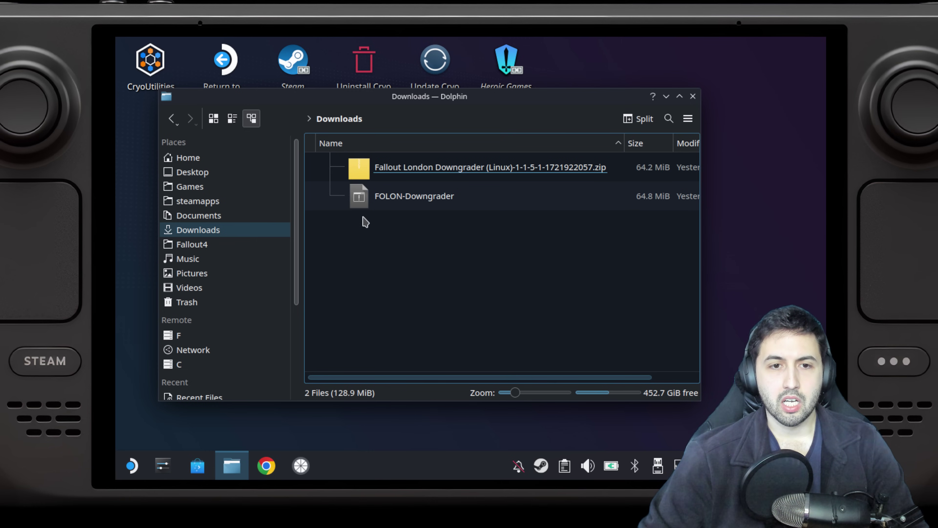
Execute the extracted FOLON-Downgrader program and allow it to start
{"action": "left_click", "coordinate": [420, 197]}
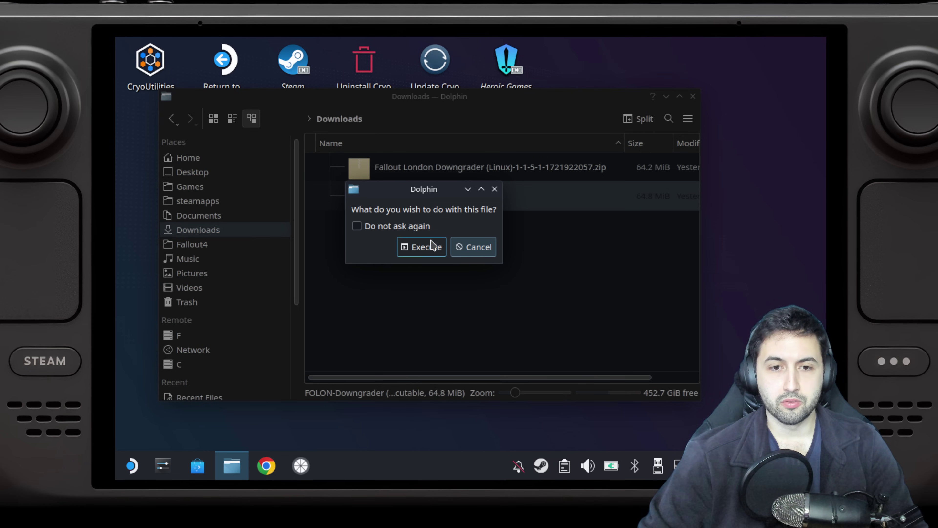
{"action": "left_click", "coordinate": [420, 254]}
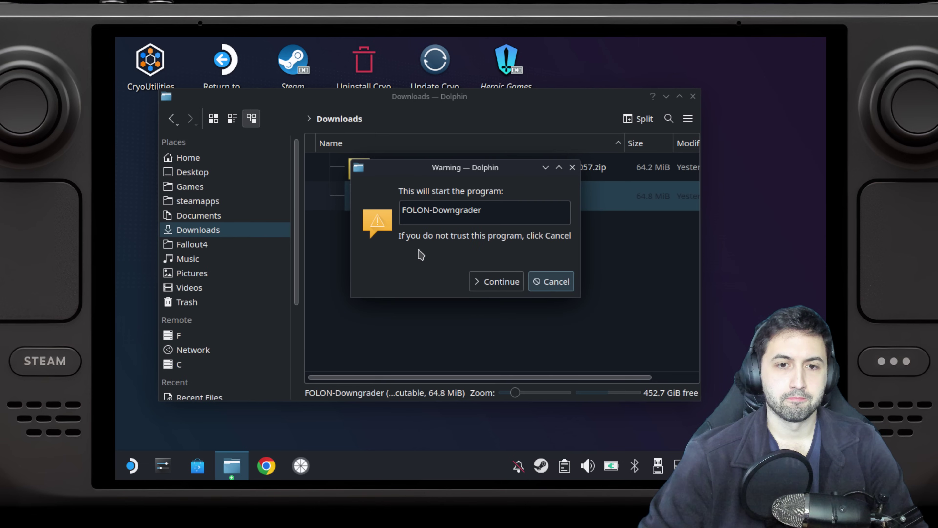
{"action": "left_click", "coordinate": [497, 284]}
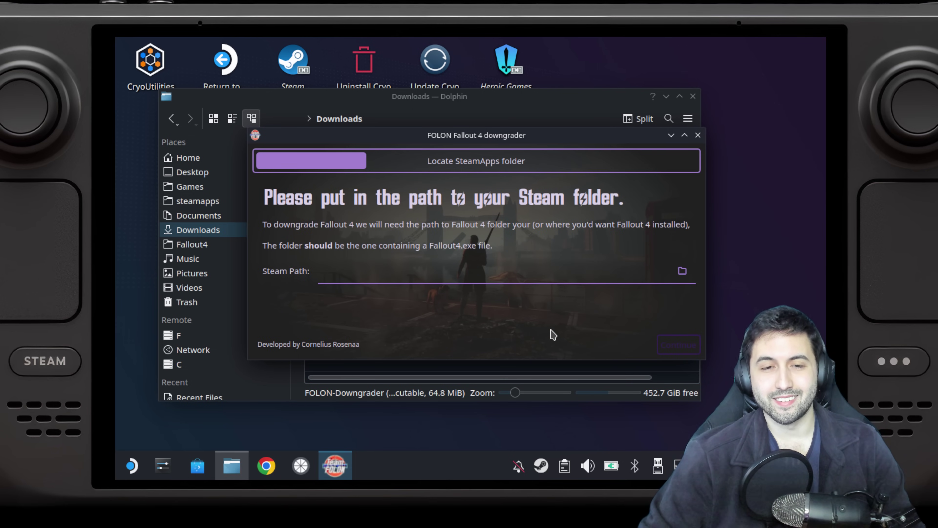
Browse for the downgrader's Steam path and go from the root drive to the /home/deck/.steam folder
{"action": "left_click", "coordinate": [682, 272]}
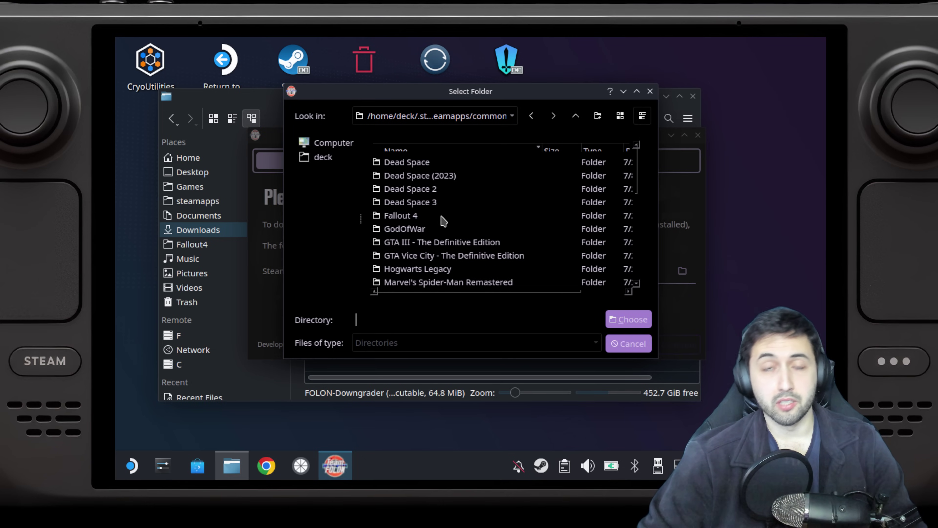
{"action": "left_click", "coordinate": [335, 145]}
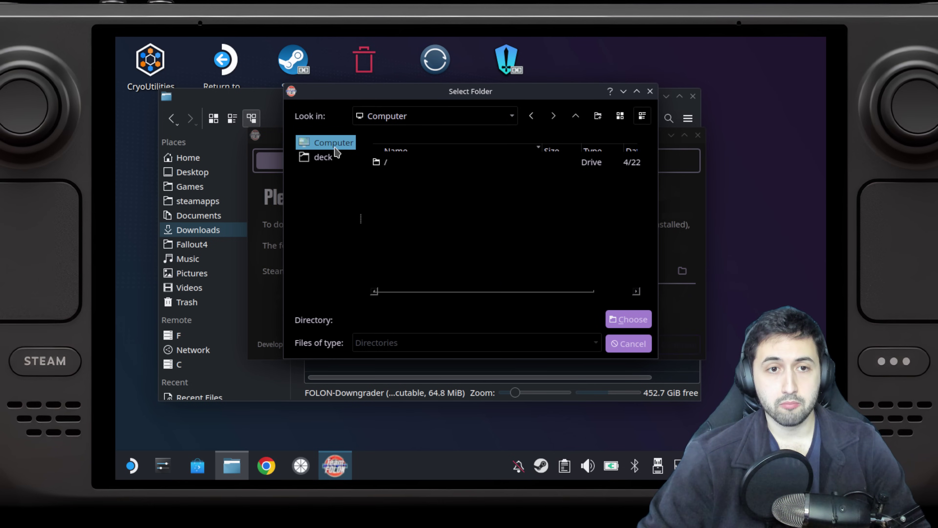
{"action": "double_click", "coordinate": [390, 166]}
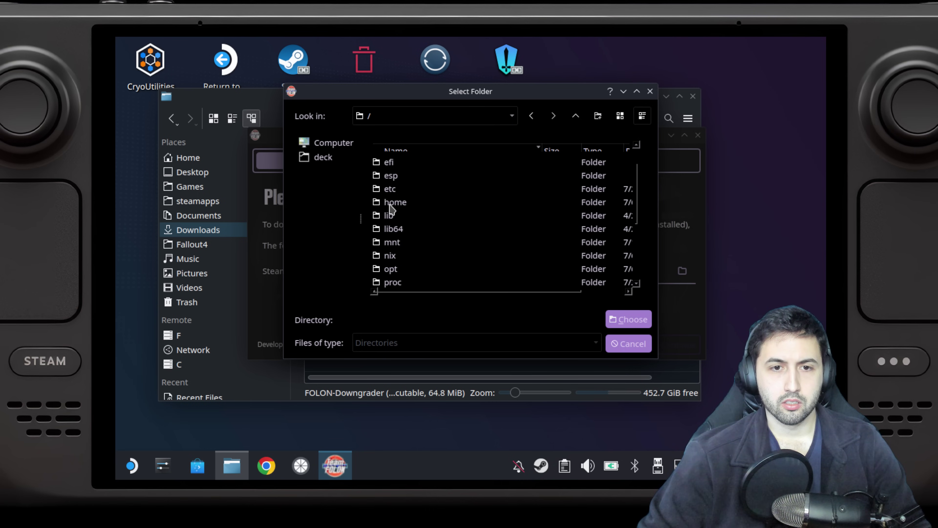
{"action": "double_click", "coordinate": [392, 203]}
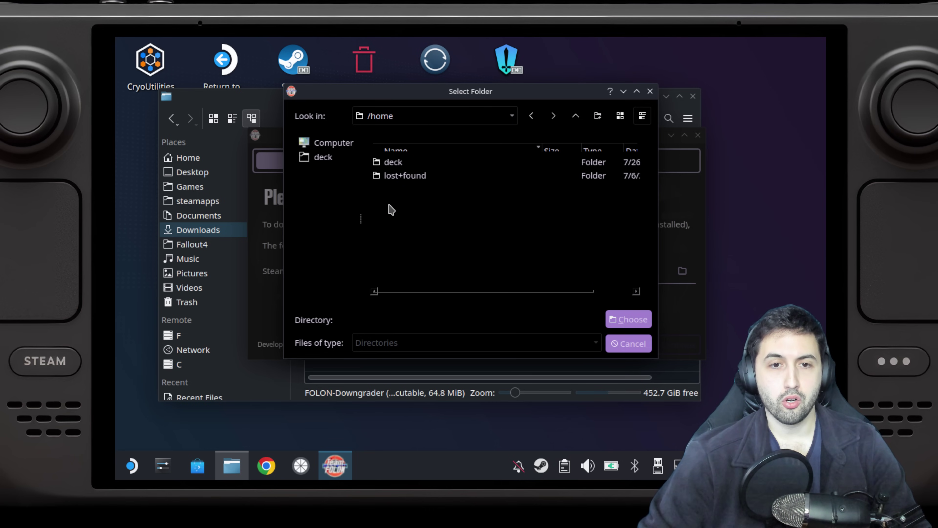
{"action": "double_click", "coordinate": [393, 165]}
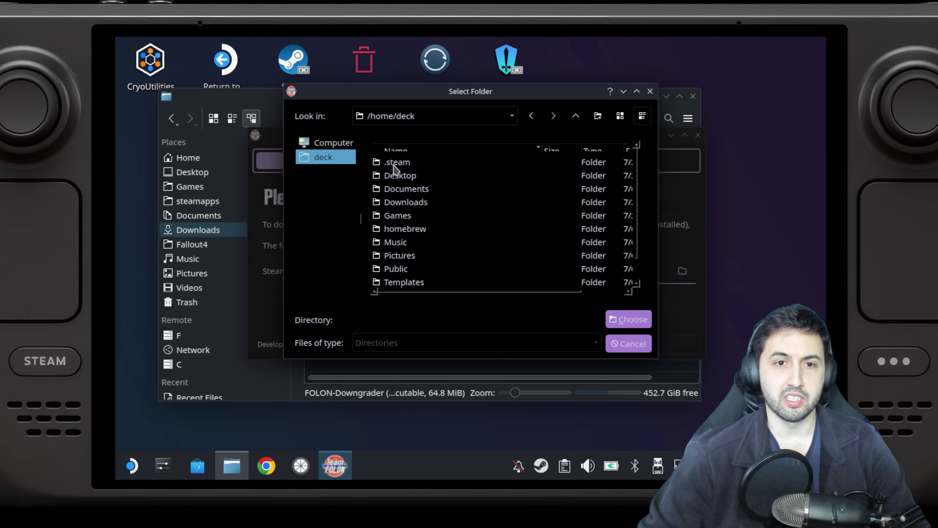
{"action": "double_click", "coordinate": [393, 165]}
{"action": "left_click", "coordinate": [448, 125]}
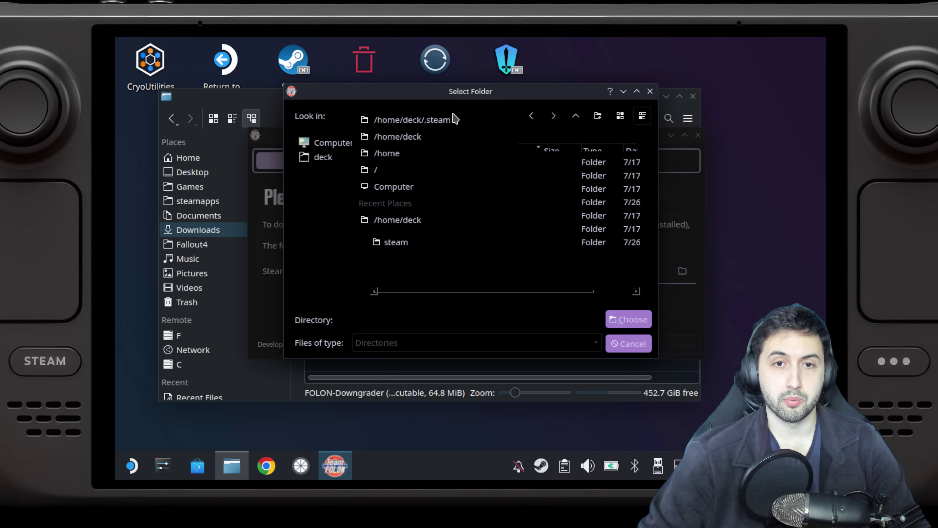
{"action": "left_click", "coordinate": [434, 308]}
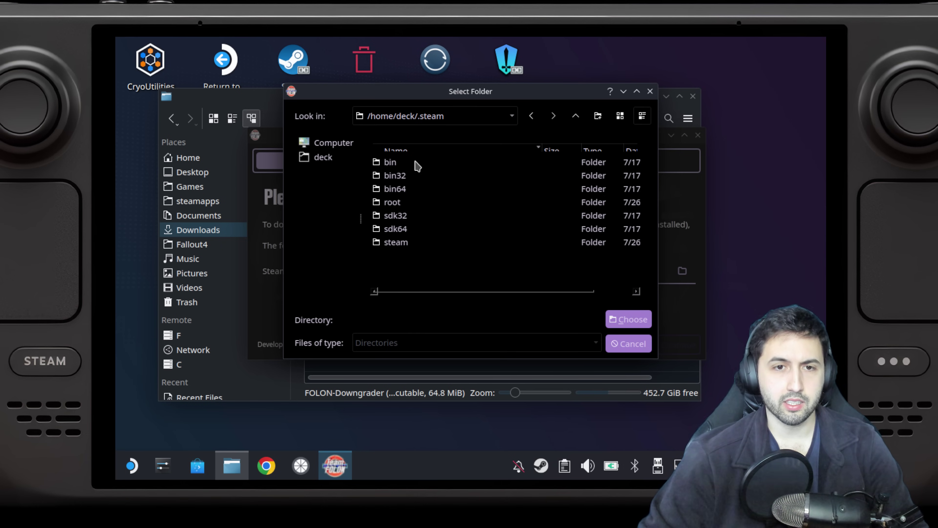
Set the Steam path to /home/deck/.steam/steam/steamapps/common/Fallout 4 and continue to the Steam login
{"action": "double_click", "coordinate": [395, 242]}
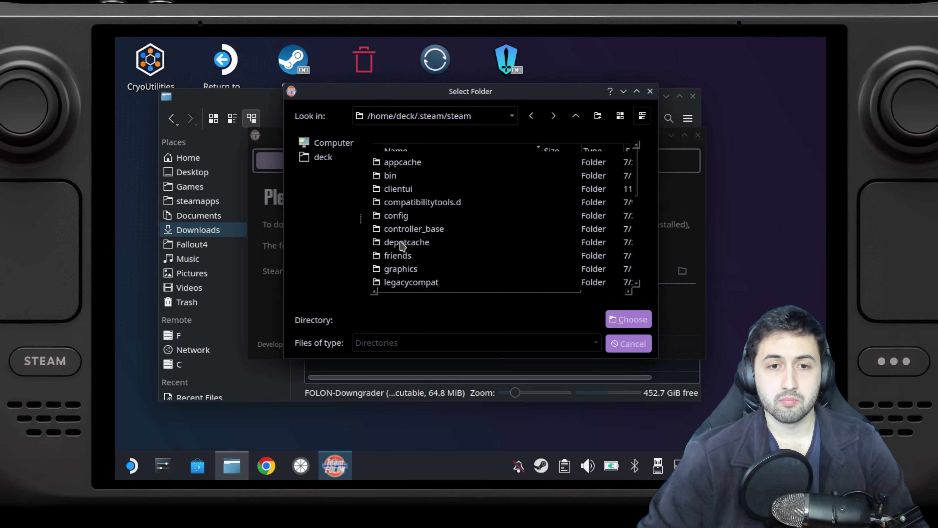
{"action": "scroll", "coordinate": [434, 257], "scroll_direction": "down", "scroll_amount": 2}
{"action": "scroll", "coordinate": [438, 258], "scroll_direction": "down", "scroll_amount": 1}
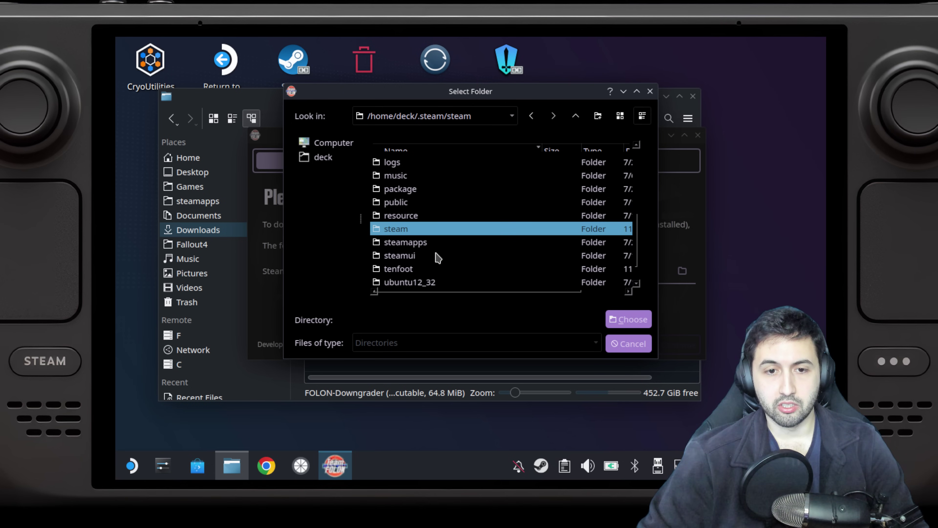
{"action": "double_click", "coordinate": [420, 244]}
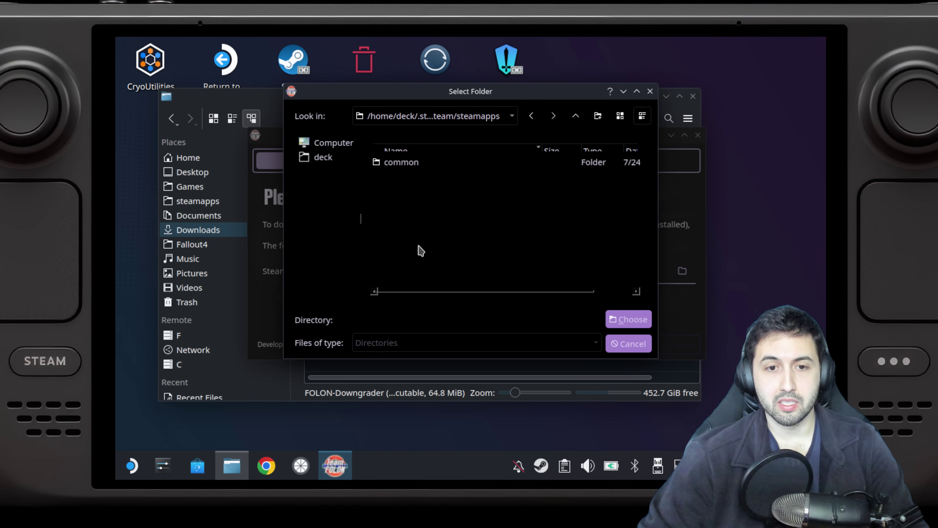
{"action": "double_click", "coordinate": [412, 165]}
{"action": "left_click", "coordinate": [409, 218]}
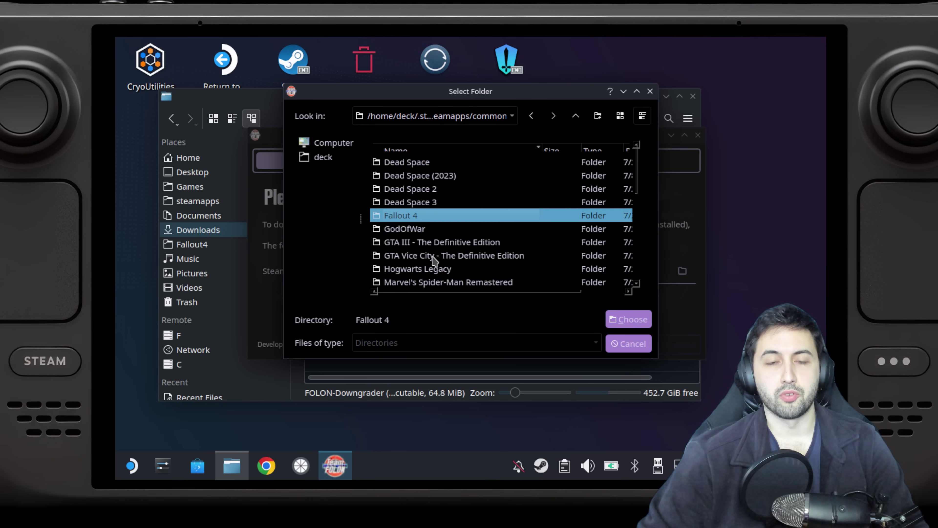
{"action": "double_click", "coordinate": [410, 217]}
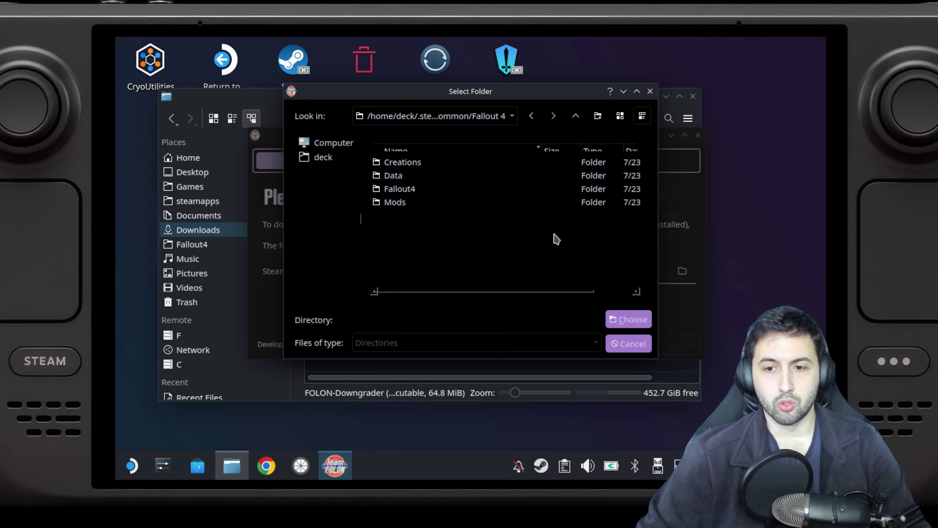
{"action": "left_click", "coordinate": [631, 320]}
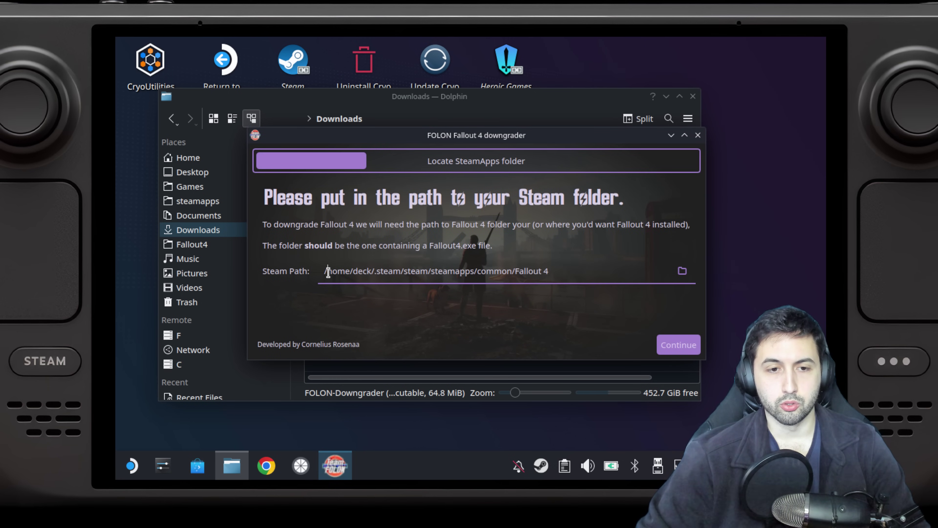
{"action": "left_click_drag", "start_coordinate": [328, 273], "coordinate": [550, 272]}
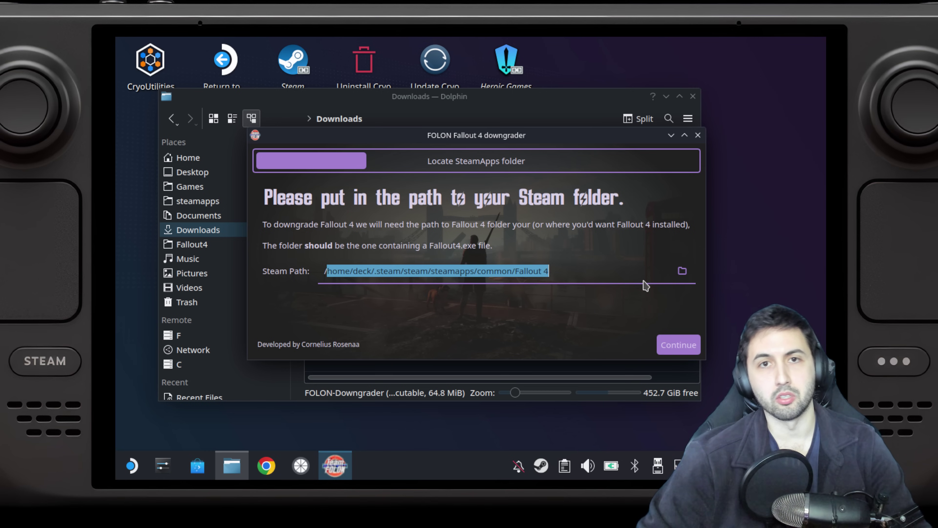
{"action": "left_click", "coordinate": [612, 271]}
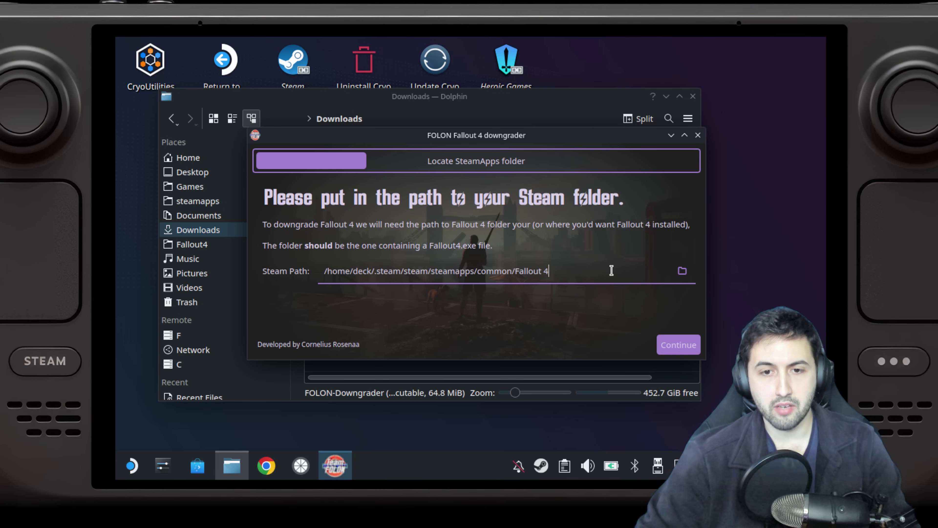
{"action": "left_click", "coordinate": [671, 349]}
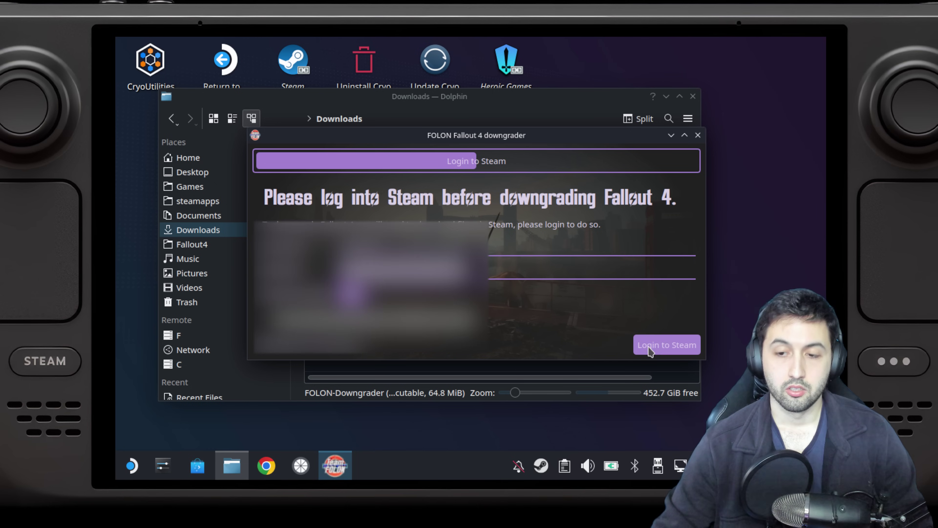
Log in to Steam in the downgrader, dismissing the Steam Guard dialog and submitting the login again
{"action": "left_click", "coordinate": [651, 350]}
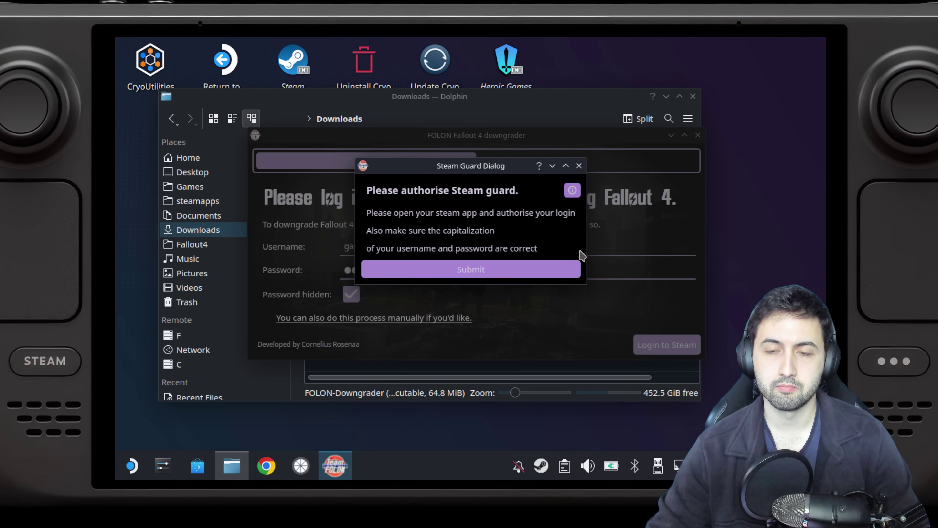
{"action": "left_click", "coordinate": [580, 166]}
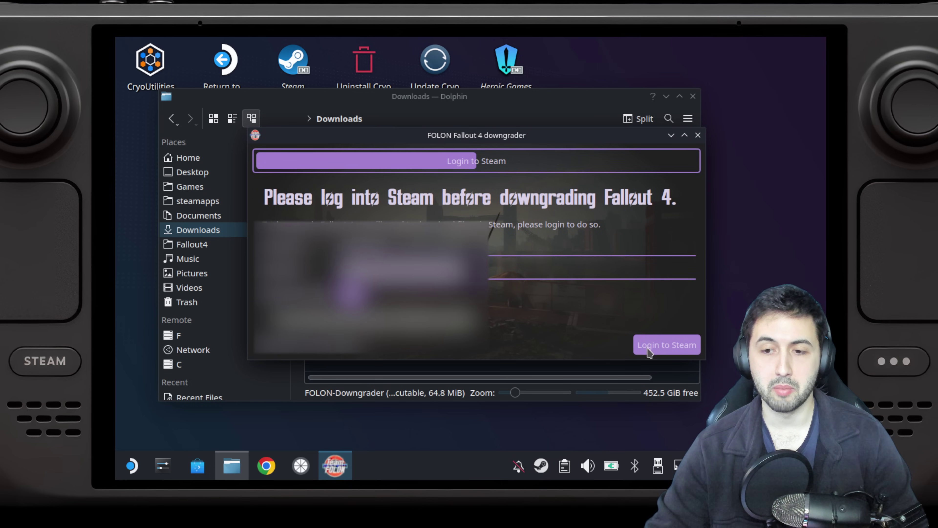
{"action": "left_click", "coordinate": [661, 349]}
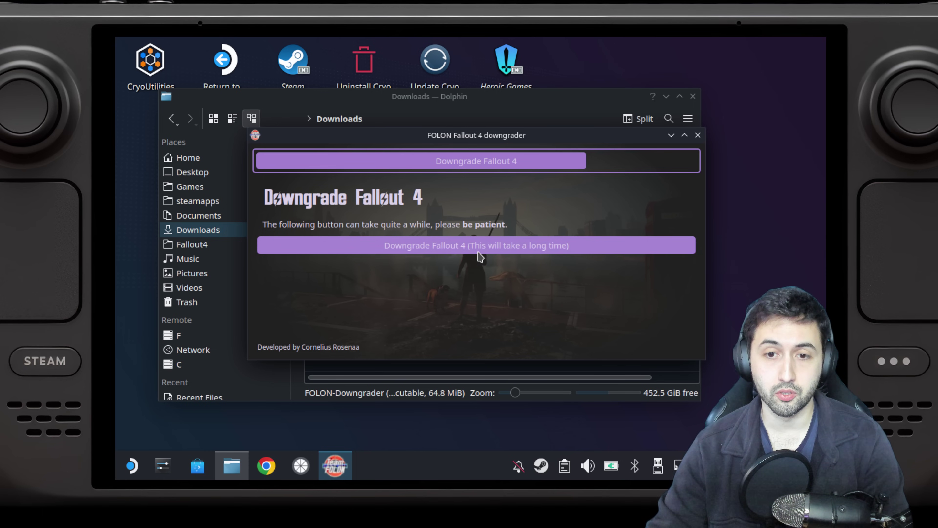
Run the Fallout 4 downgrade, review the AC power energy saving settings while it runs, and finish the downgrader
{"action": "left_click", "coordinate": [485, 251]}
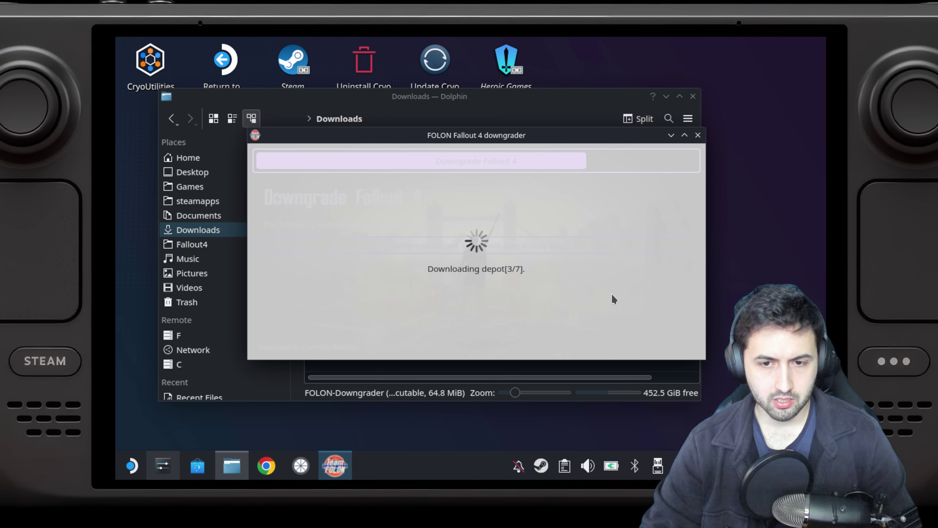
{"action": "right_click", "coordinate": [616, 465]}
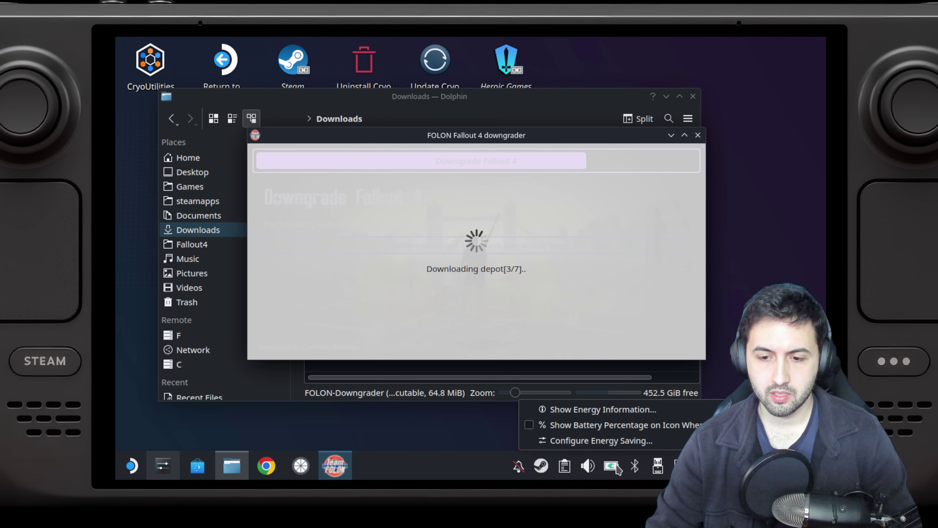
{"action": "left_click", "coordinate": [623, 447]}
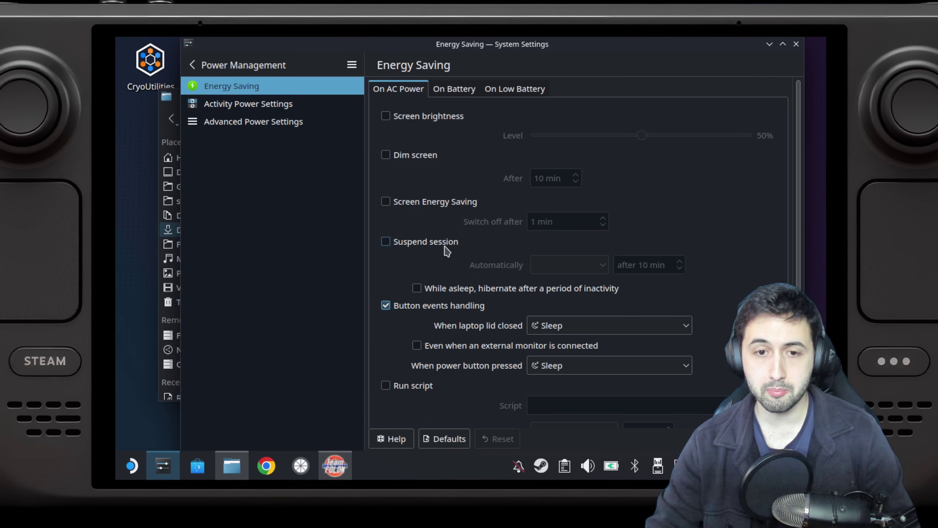
{"action": "left_click", "coordinate": [796, 44]}
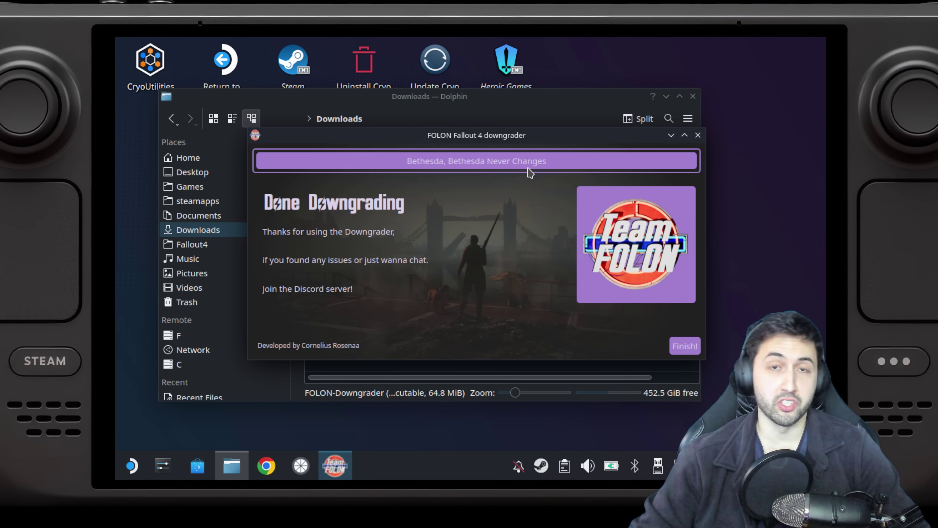
{"action": "left_click", "coordinate": [692, 346]}
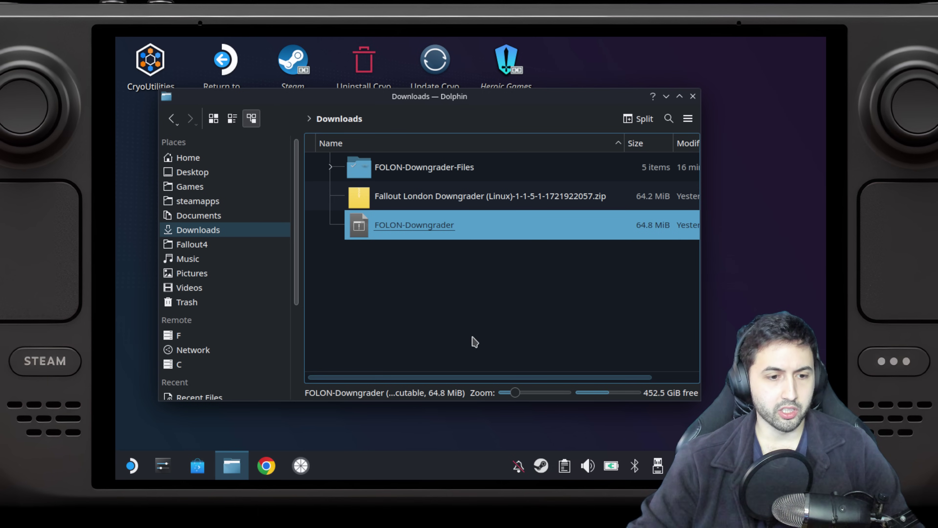
Switch to Discover and search the software catalogue for protontricks
{"action": "left_click", "coordinate": [198, 472]}
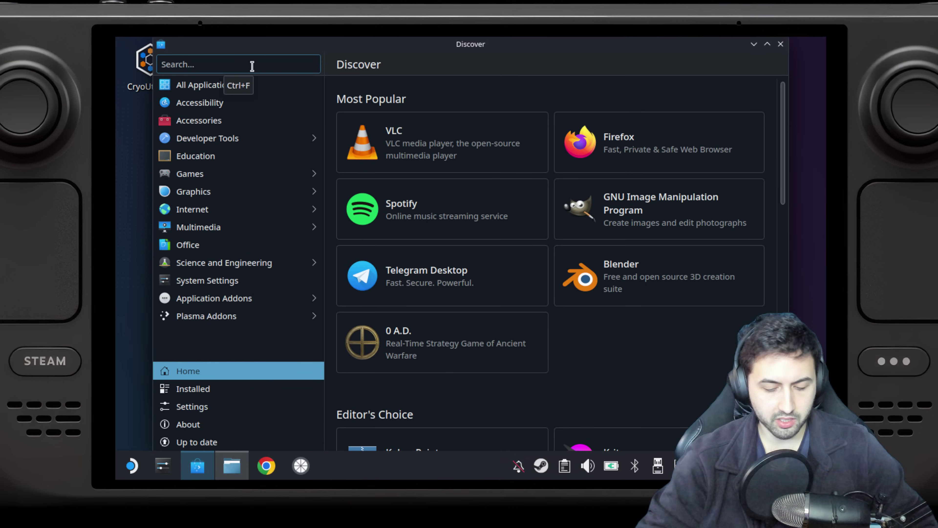
{"action": "type", "text": "proton"}
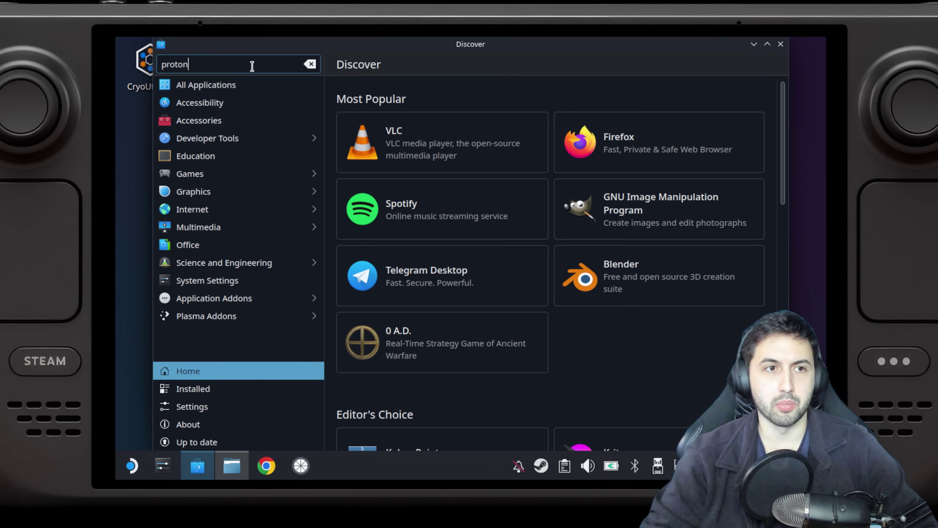
{"action": "type", "text": "tricks"}
{"action": "key", "text": "Return"}
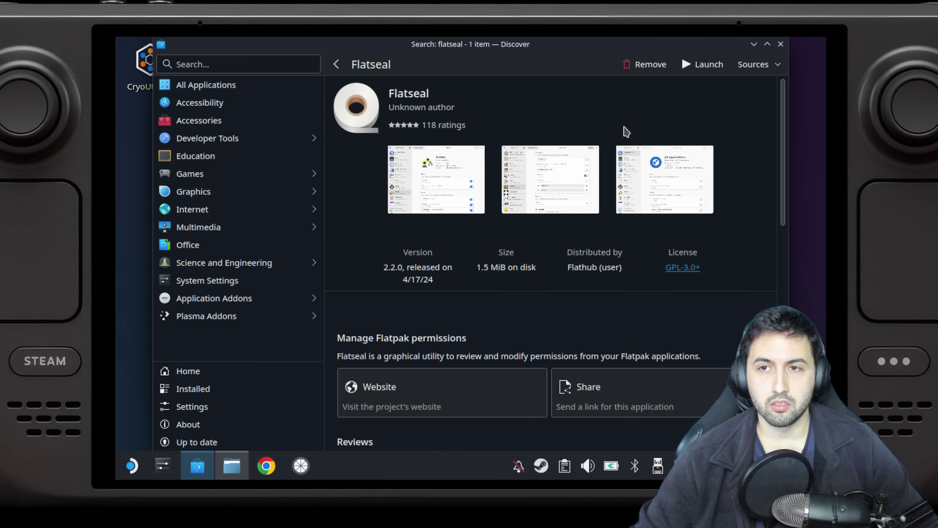
Launch Flatseal and grant Protontricks access to all system files, system libraries, system configurations and user files, closing Flatseal and Discover when done
{"action": "left_click", "coordinate": [702, 66]}
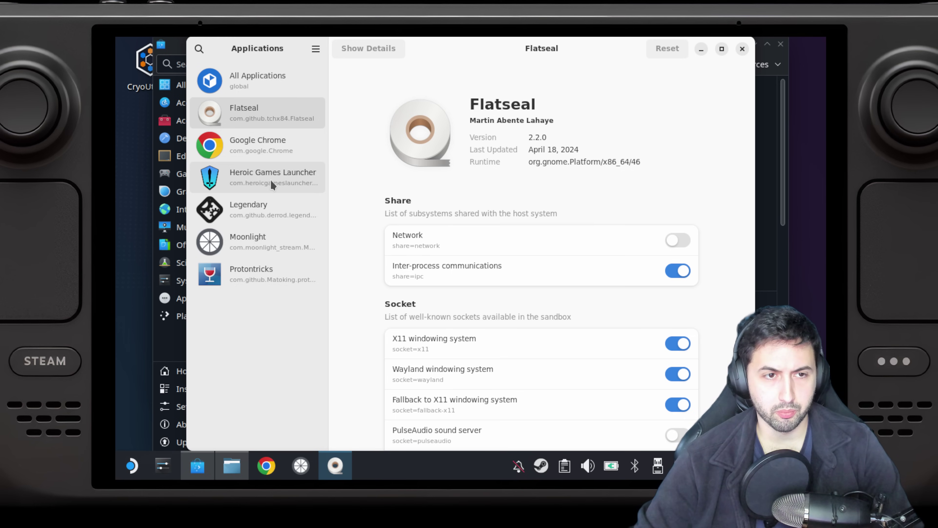
{"action": "left_click", "coordinate": [250, 275]}
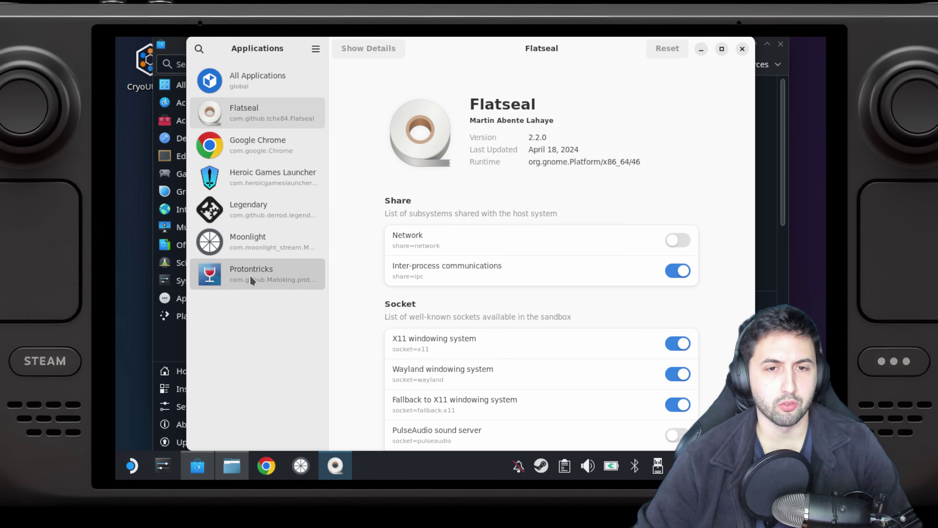
{"action": "scroll", "coordinate": [576, 207], "scroll_direction": "down", "scroll_amount": 2}
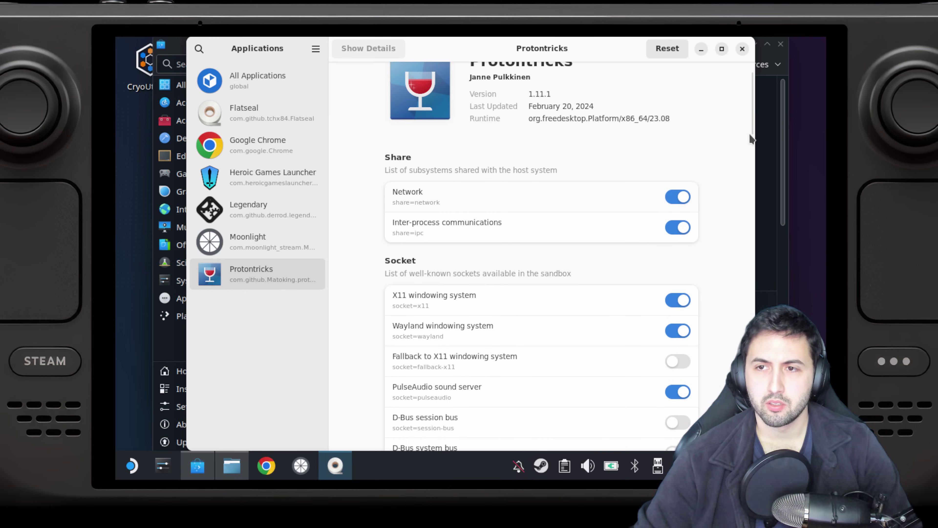
{"action": "left_click_drag", "start_coordinate": [756, 118], "coordinate": [755, 261]}
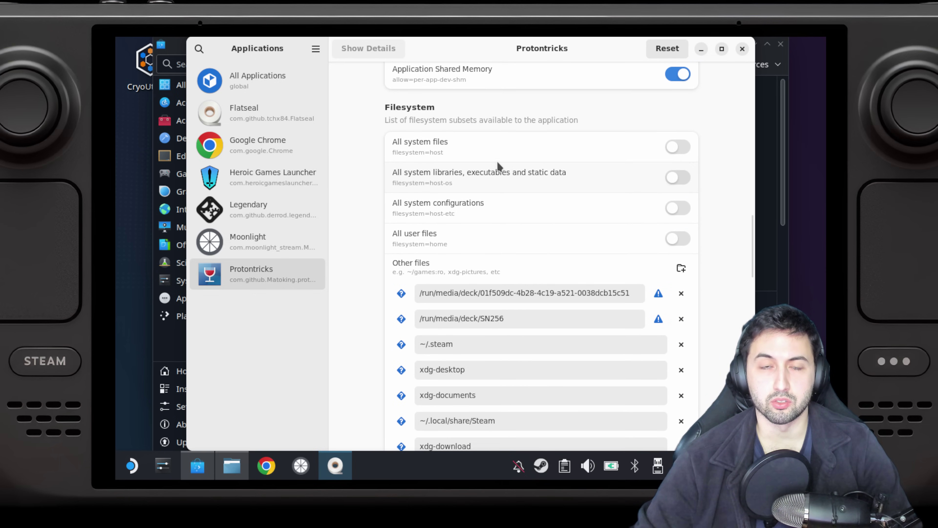
{"action": "left_click", "coordinate": [686, 145]}
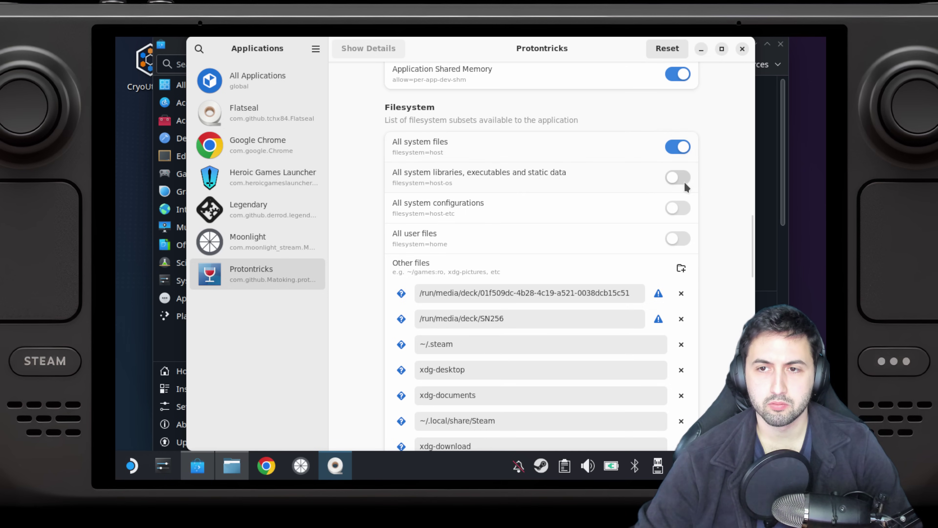
{"action": "left_click", "coordinate": [683, 177]}
{"action": "left_click", "coordinate": [681, 209]}
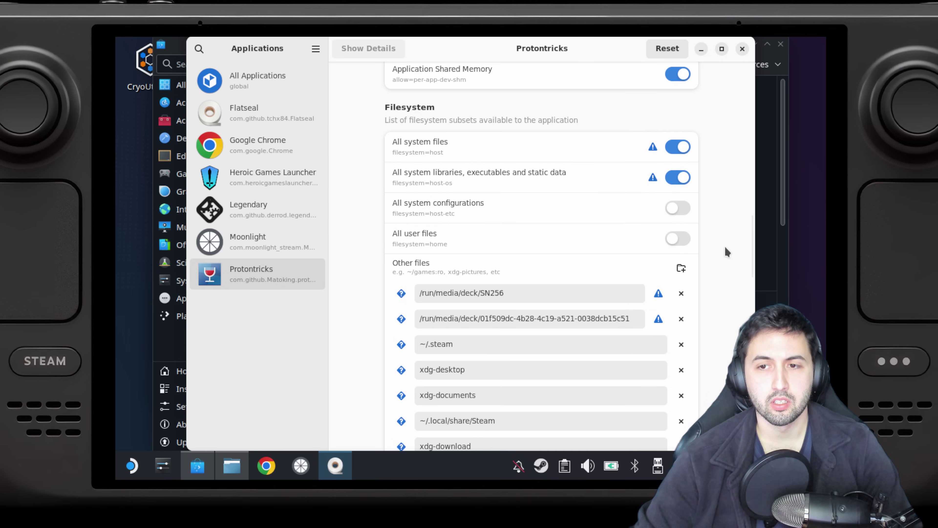
{"action": "left_click", "coordinate": [679, 239]}
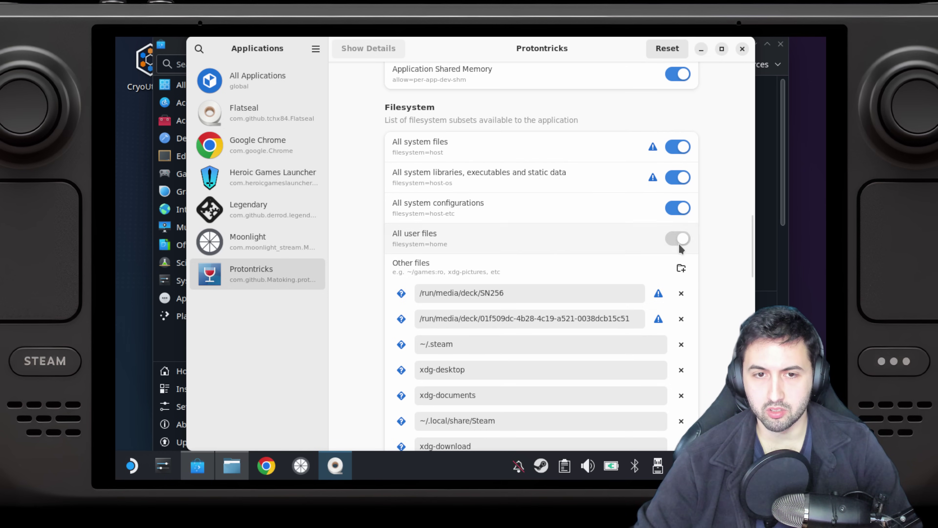
{"action": "mouse_move", "coordinate": [751, 226]}
{"action": "left_mouse_down"}
{"action": "mouse_move", "coordinate": [751, 236]}
{"action": "mouse_move", "coordinate": [757, 218]}
{"action": "mouse_move", "coordinate": [748, 370]}
{"action": "mouse_move", "coordinate": [753, 229]}
{"action": "left_mouse_up"}
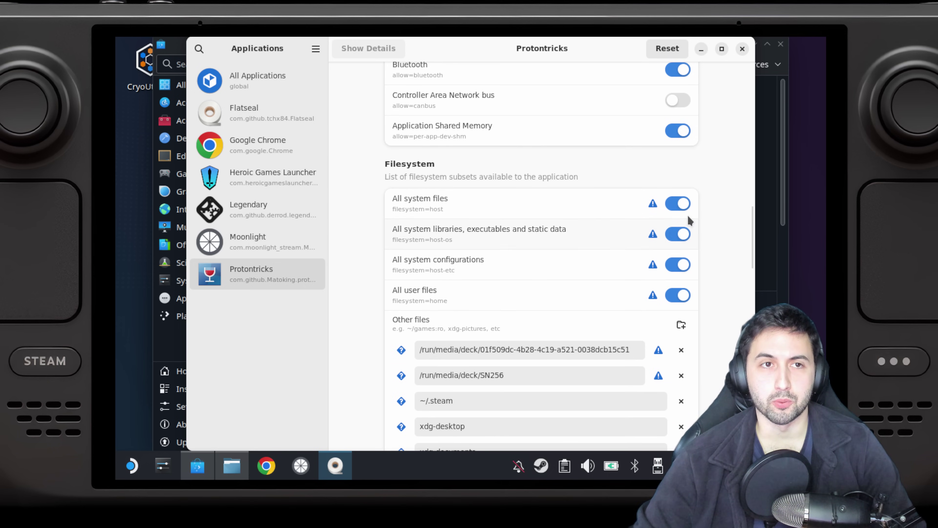
{"action": "left_click", "coordinate": [743, 50]}
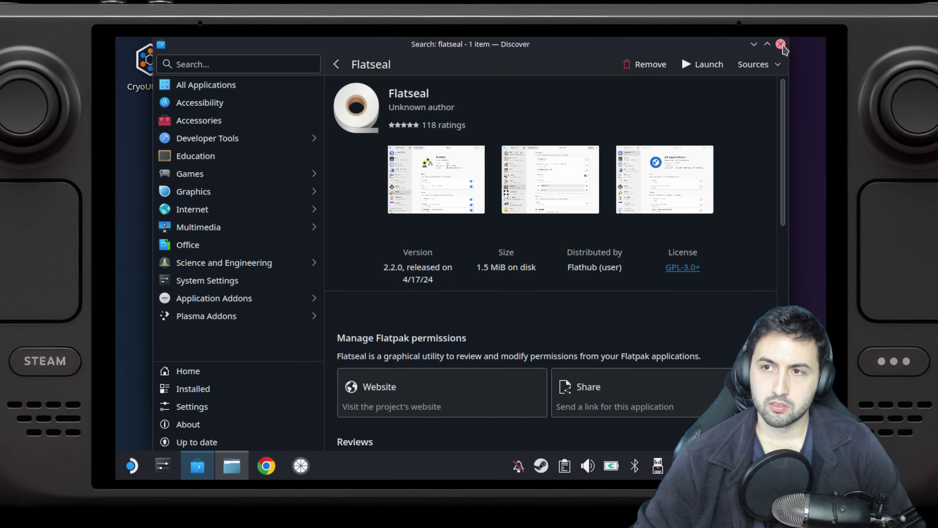
{"action": "left_click", "coordinate": [781, 45]}
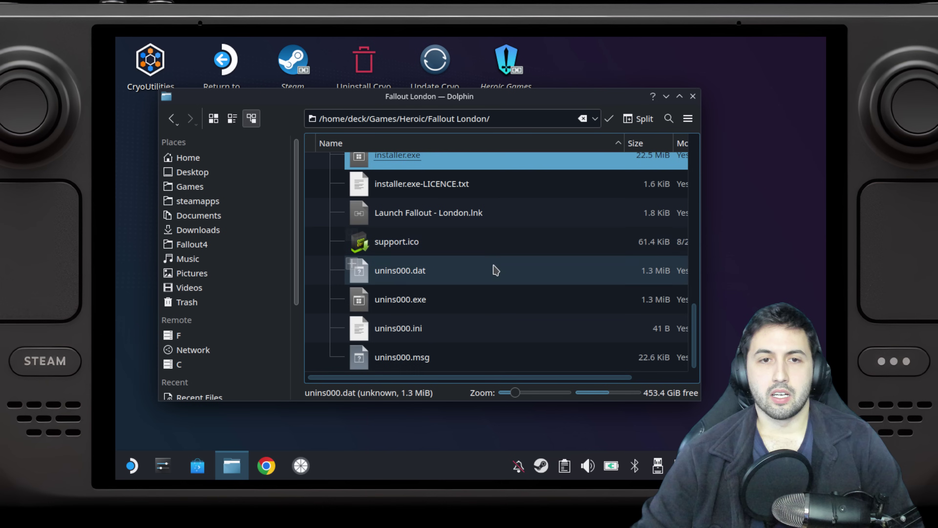
Run installer.exe from /home/deck/Games/Heroic/Fallout London through Protontricks using the Fallout 4 Wine prefix
{"action": "scroll", "coordinate": [495, 270], "scroll_direction": "up", "scroll_amount": 2}
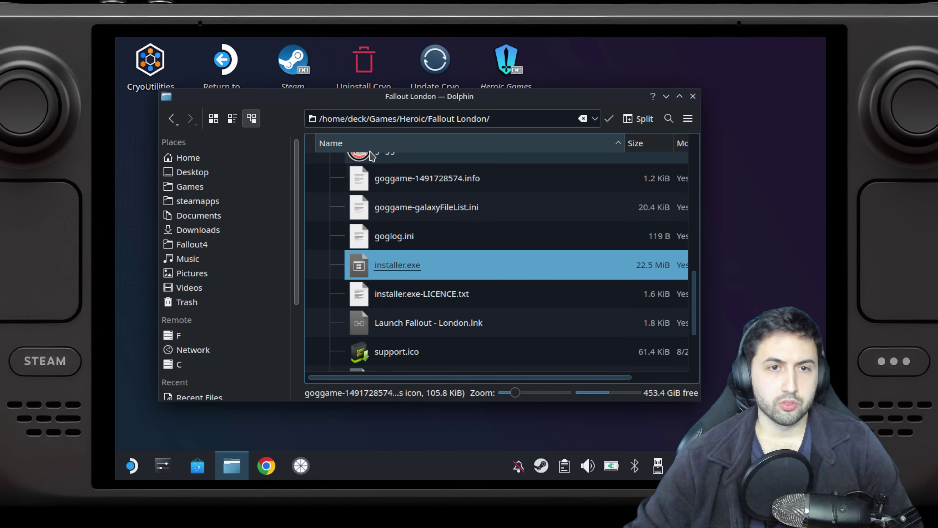
{"action": "left_click", "coordinate": [505, 119]}
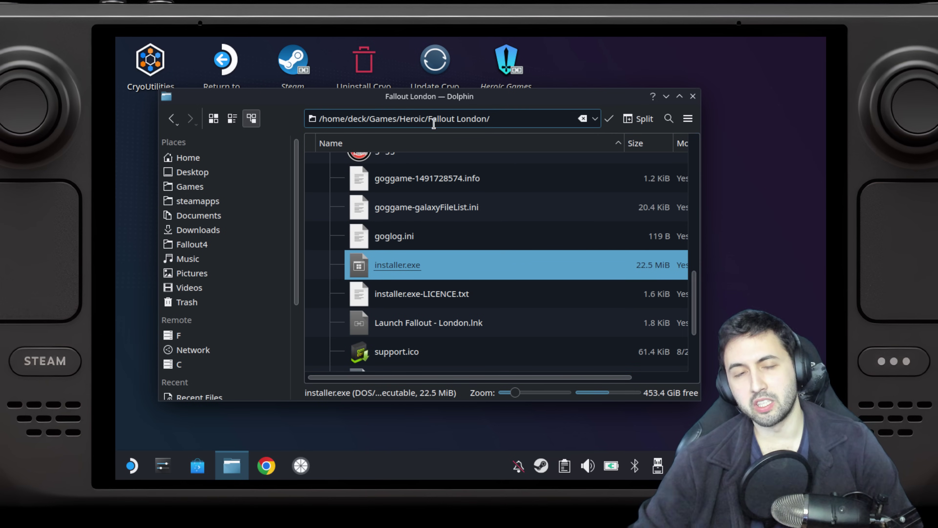
{"action": "left_click_drag", "start_coordinate": [325, 118], "coordinate": [548, 167]}
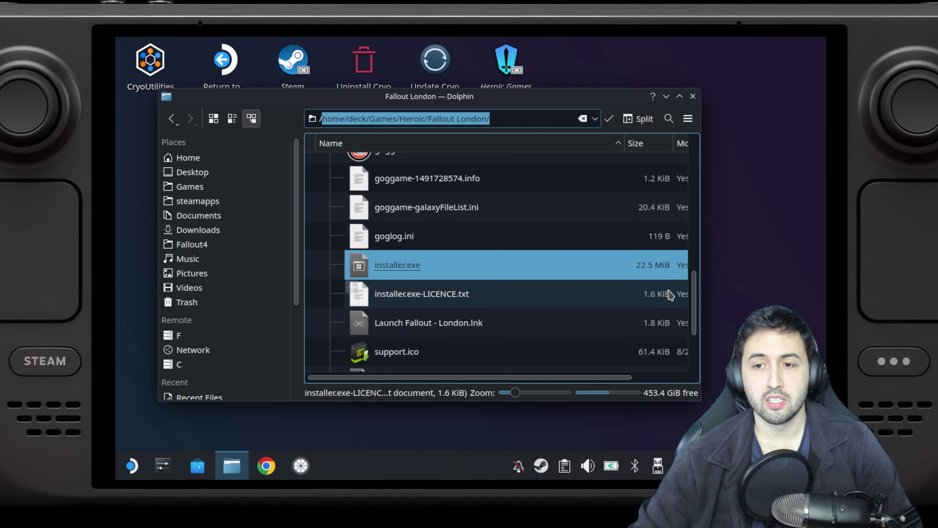
{"action": "left_click_drag", "start_coordinate": [695, 294], "coordinate": [705, 163]}
{"action": "scroll", "coordinate": [681, 256], "scroll_direction": "down", "scroll_amount": 5}
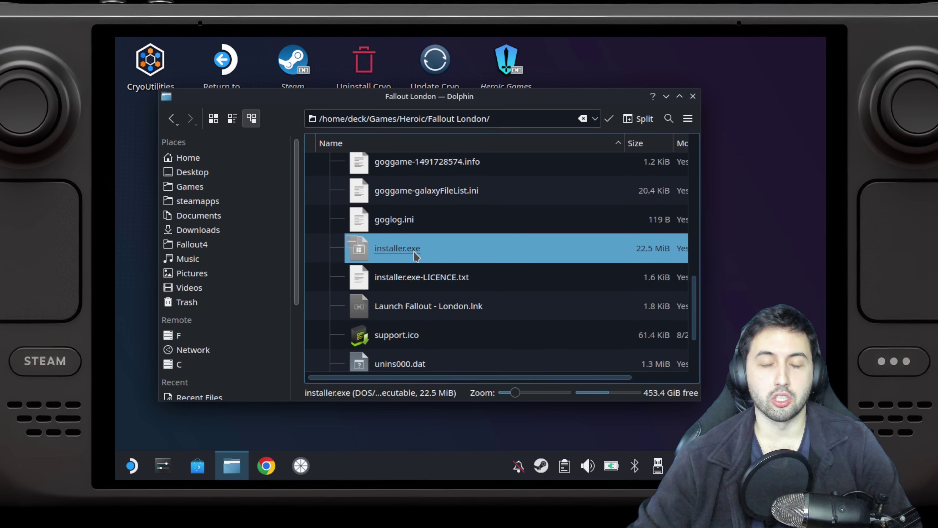
{"action": "left_click", "coordinate": [397, 254]}
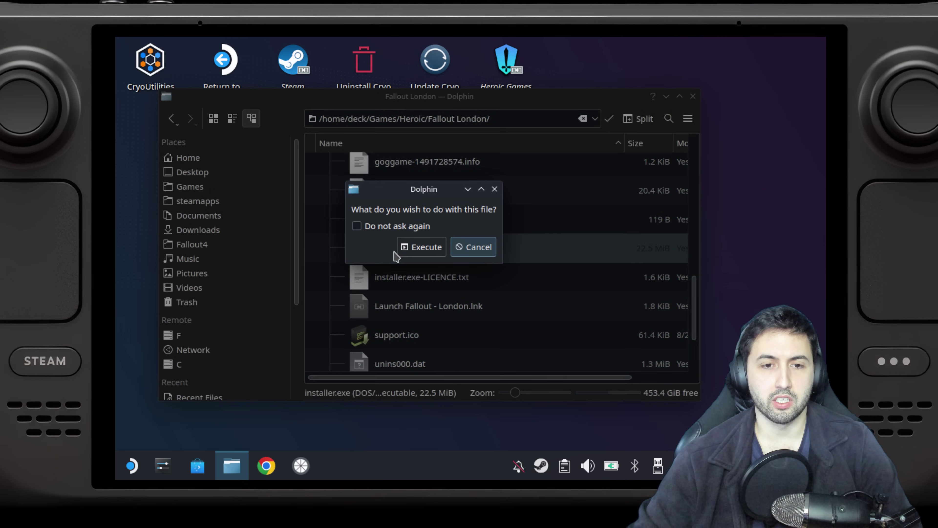
{"action": "left_click", "coordinate": [424, 253]}
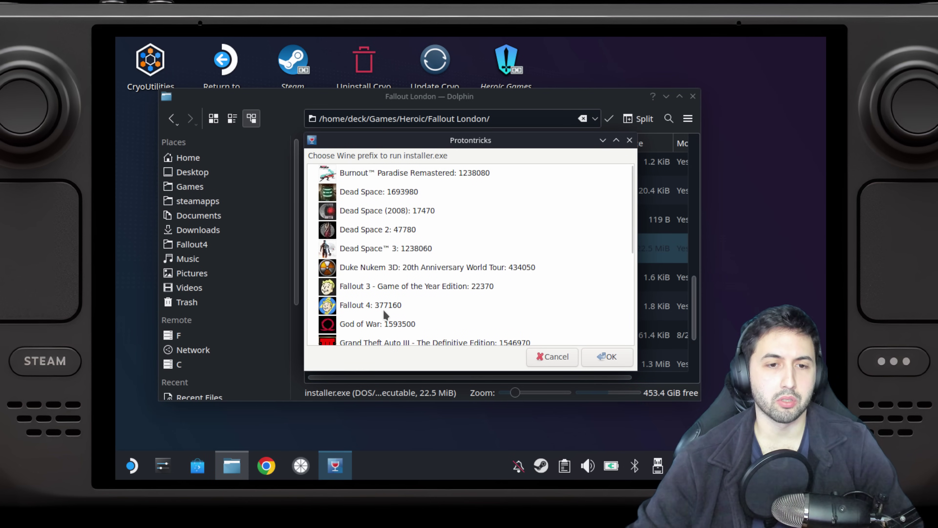
{"action": "left_click", "coordinate": [384, 306]}
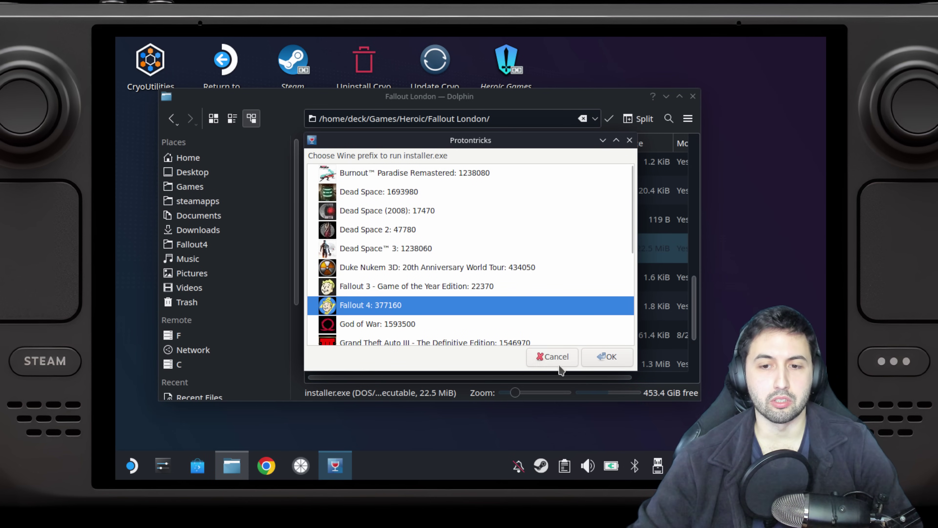
{"action": "left_click", "coordinate": [602, 358]}
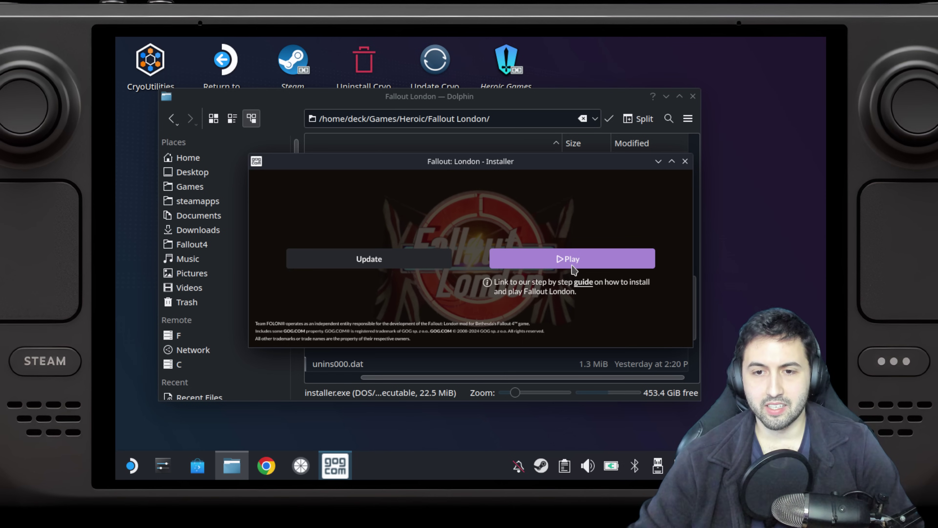
Choose to update in the Fallout: London installer, start changing the install location, and browse the Z: and E: drives, ending on Z:
{"action": "left_click", "coordinate": [364, 262]}
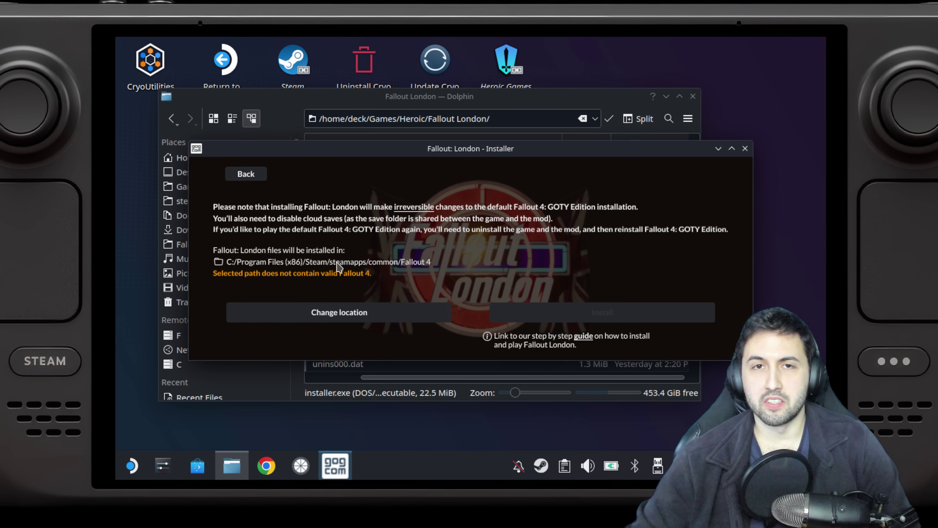
{"action": "left_click", "coordinate": [347, 316]}
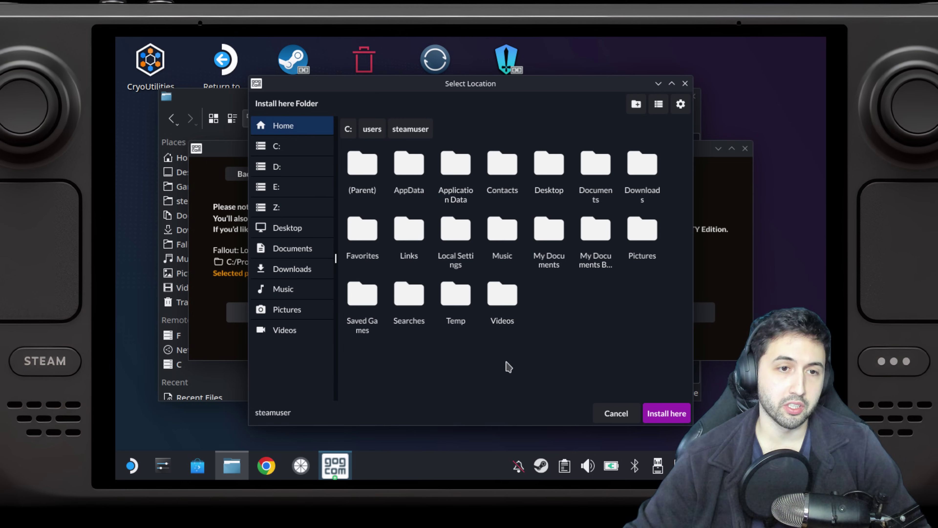
{"action": "left_click", "coordinate": [297, 215]}
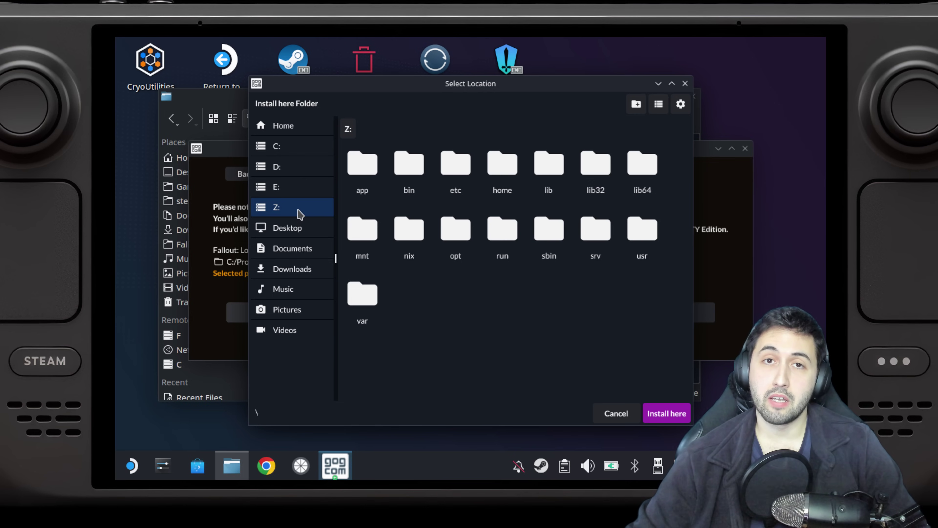
{"action": "left_click", "coordinate": [291, 190]}
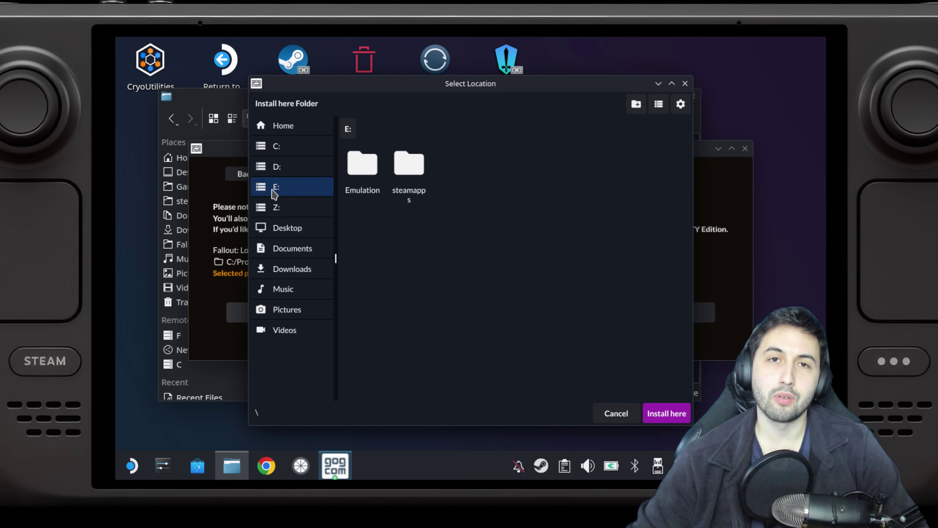
{"action": "left_click", "coordinate": [286, 211]}
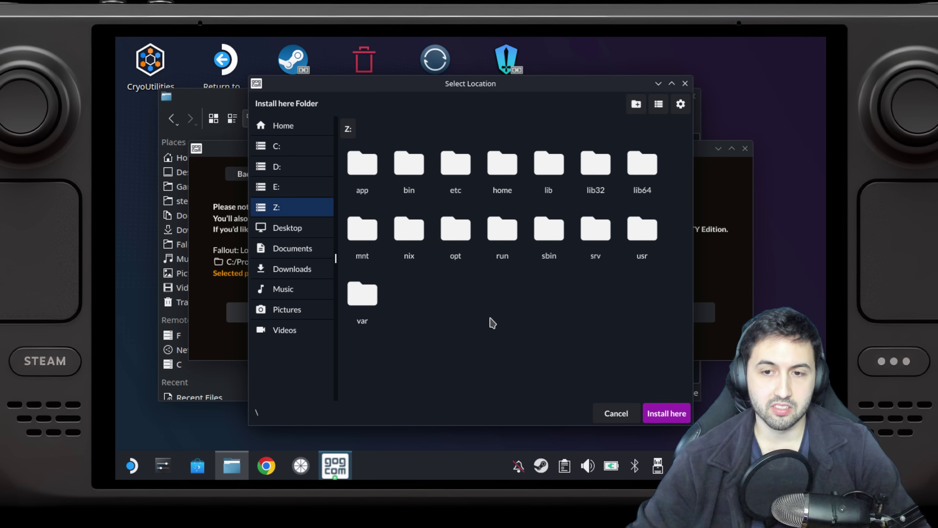
Go to home/deck on the Z: drive and show hidden files in the location chooser
{"action": "double_click", "coordinate": [516, 190]}
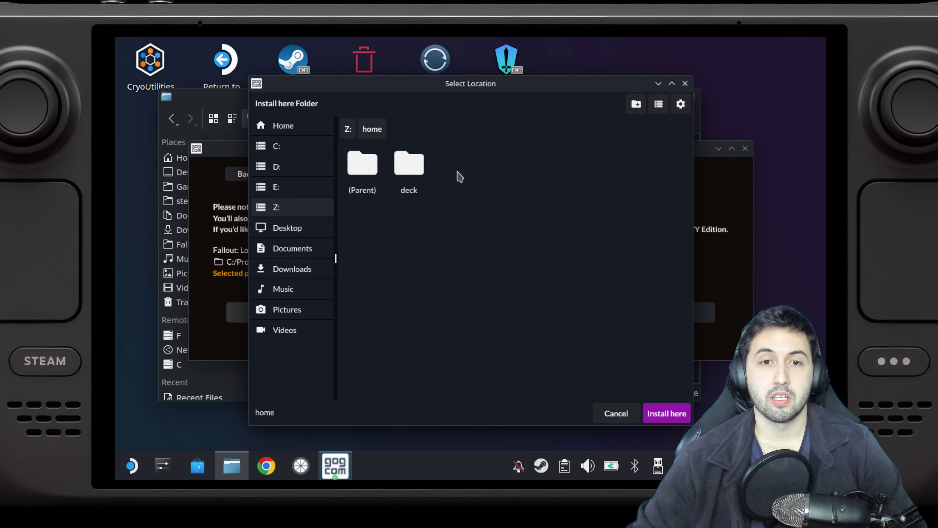
{"action": "double_click", "coordinate": [408, 164]}
{"action": "double_click", "coordinate": [410, 165]}
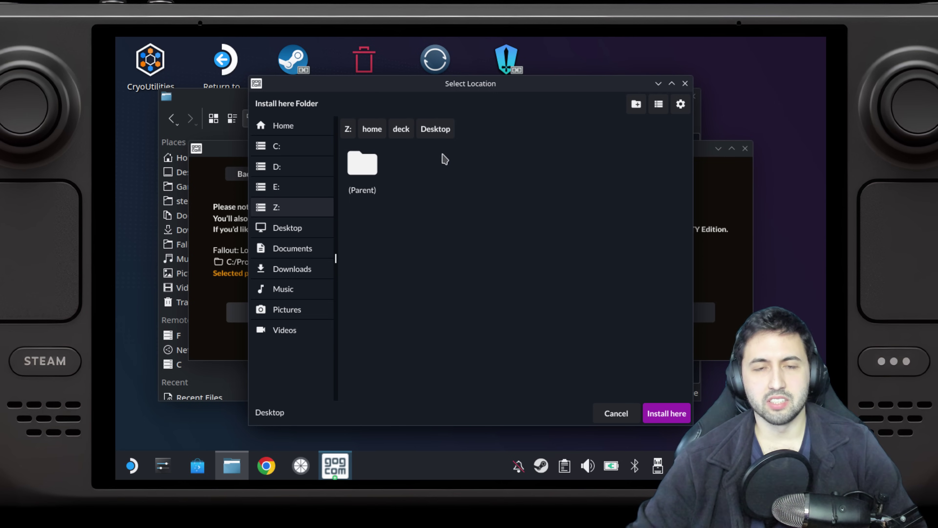
{"action": "left_click", "coordinate": [401, 129]}
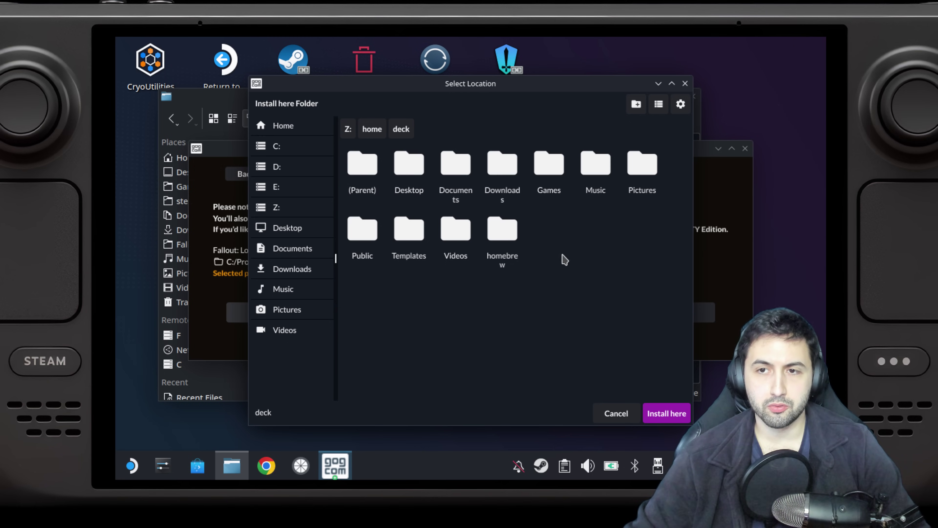
{"action": "left_click", "coordinate": [680, 105]}
{"action": "left_click", "coordinate": [649, 137]}
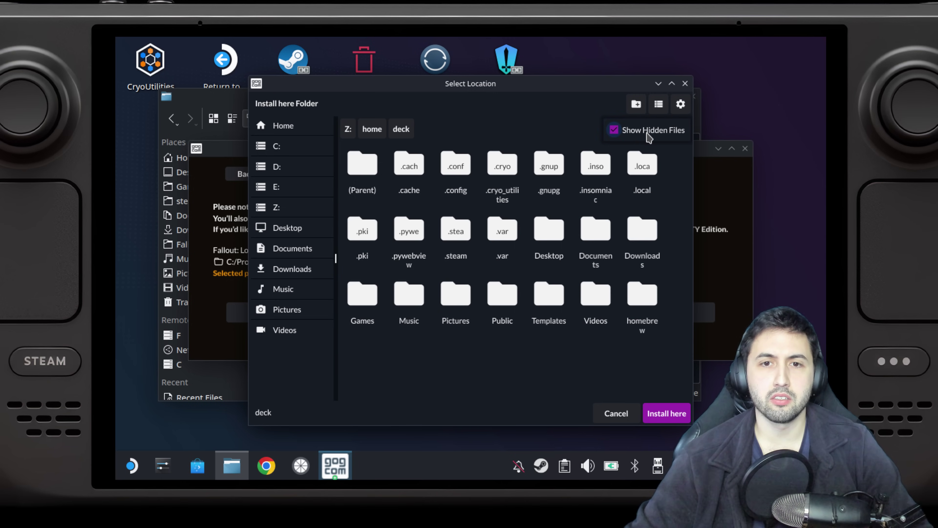
{"action": "left_click", "coordinate": [517, 372]}
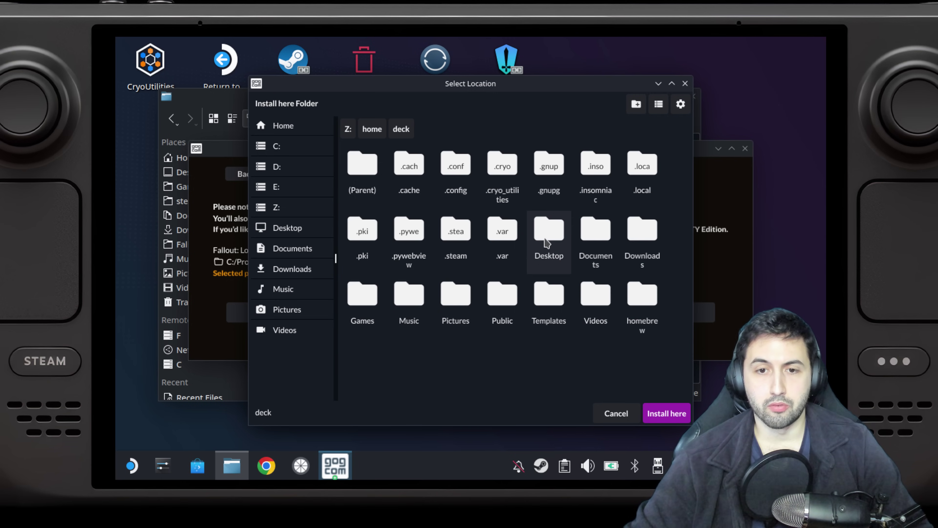
Set the Fallout: London install location to Z:/home/deck/.steam/steam/steamapps/common/Fallout 4 and run the installation
{"action": "double_click", "coordinate": [458, 265]}
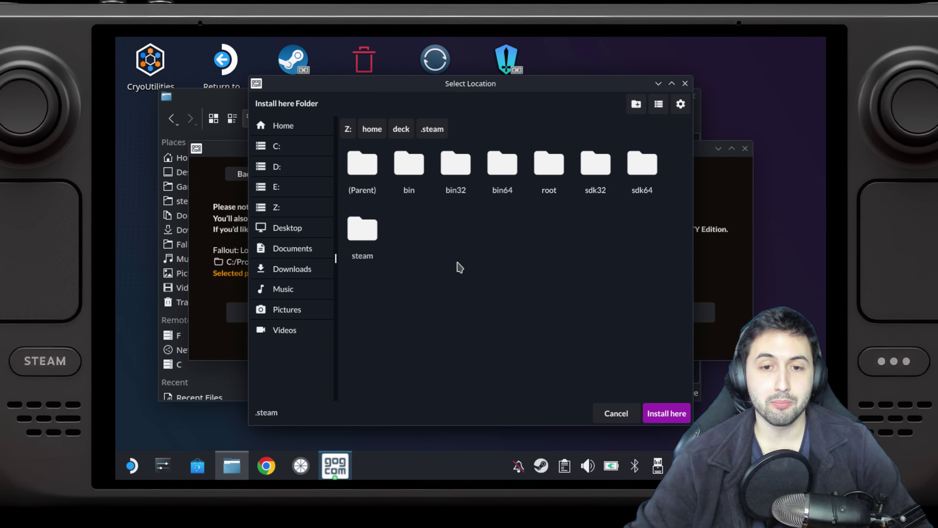
{"action": "double_click", "coordinate": [360, 241]}
{"action": "double_click", "coordinate": [360, 241]}
{"action": "left_click", "coordinate": [466, 129]}
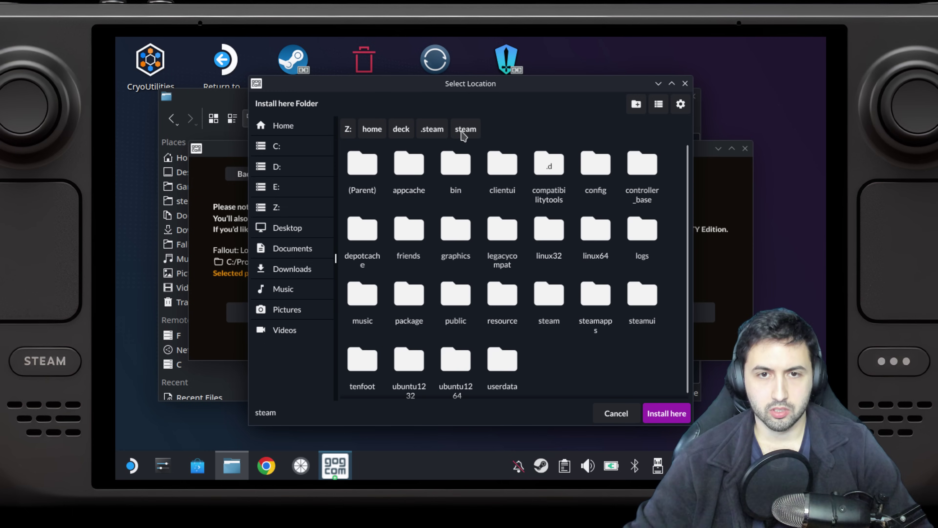
{"action": "double_click", "coordinate": [598, 306]}
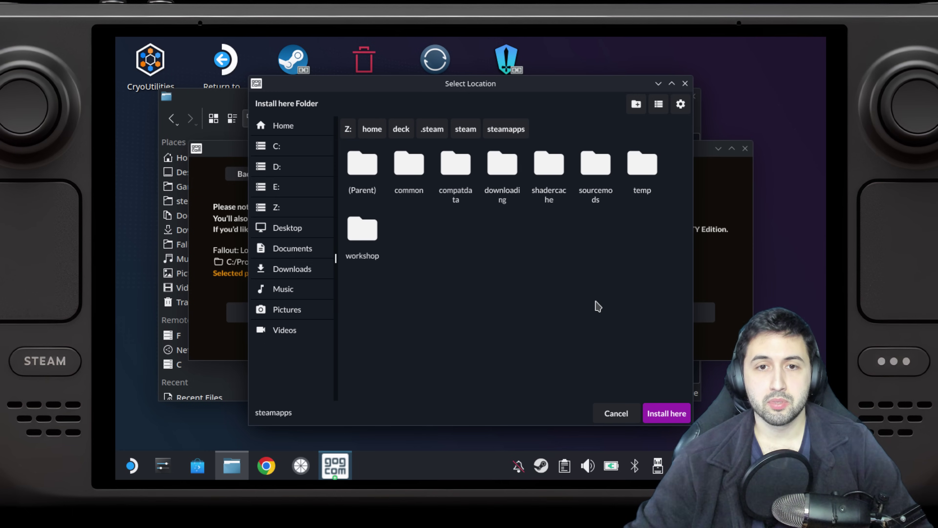
{"action": "double_click", "coordinate": [415, 186]}
{"action": "double_click", "coordinate": [414, 186]}
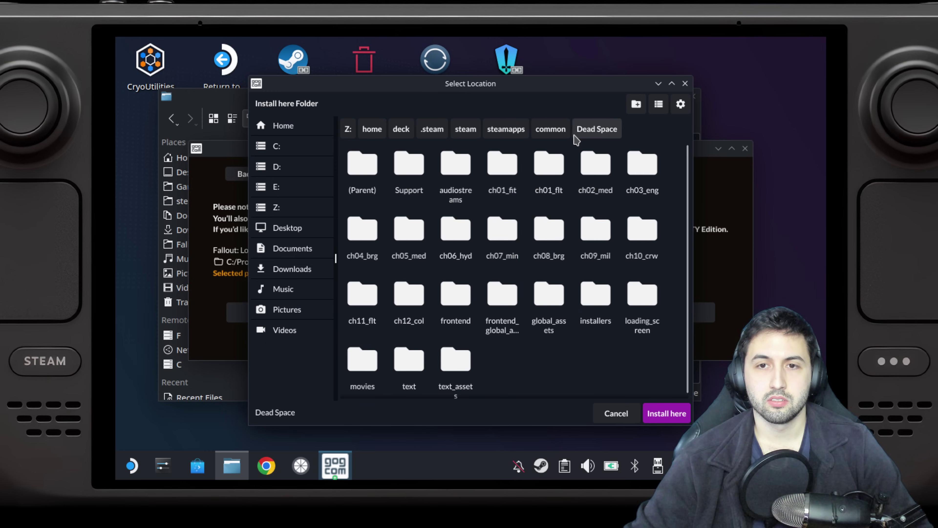
{"action": "left_click", "coordinate": [550, 129]}
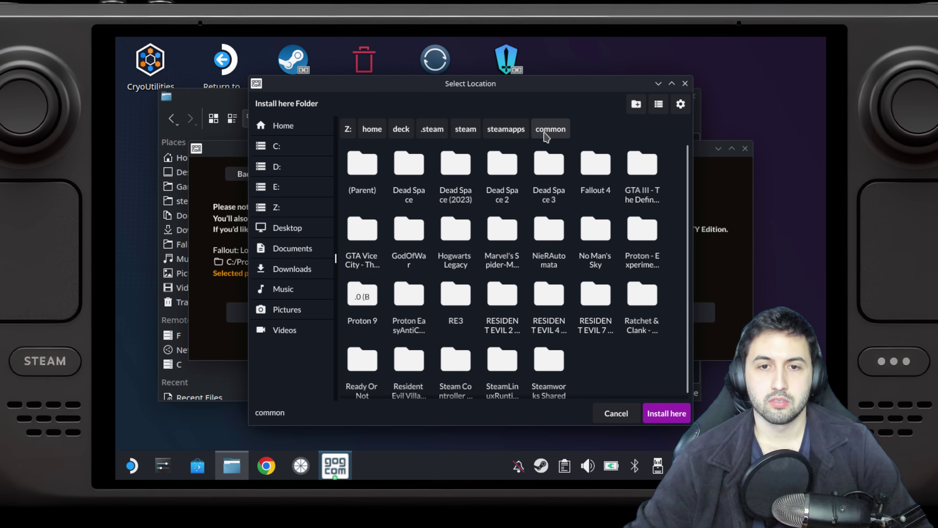
{"action": "double_click", "coordinate": [600, 174]}
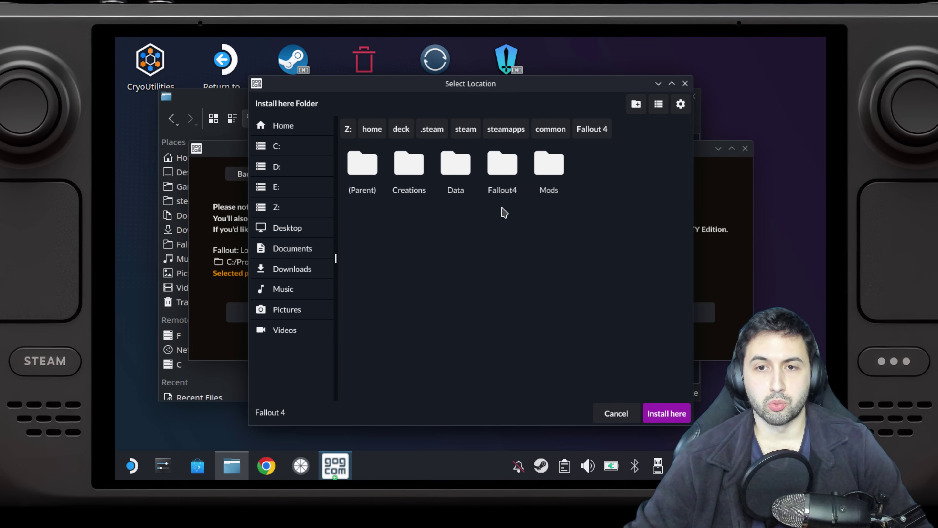
{"action": "left_click", "coordinate": [662, 414]}
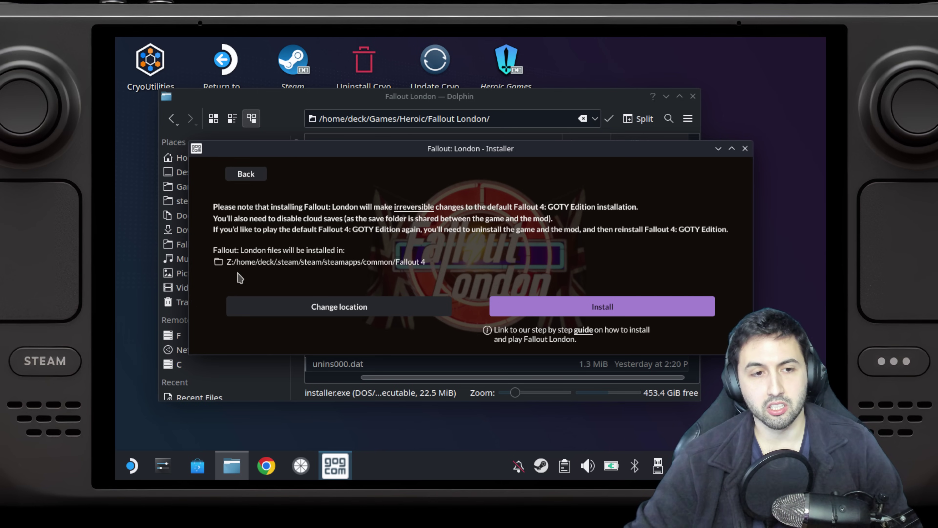
{"action": "left_click", "coordinate": [601, 312]}
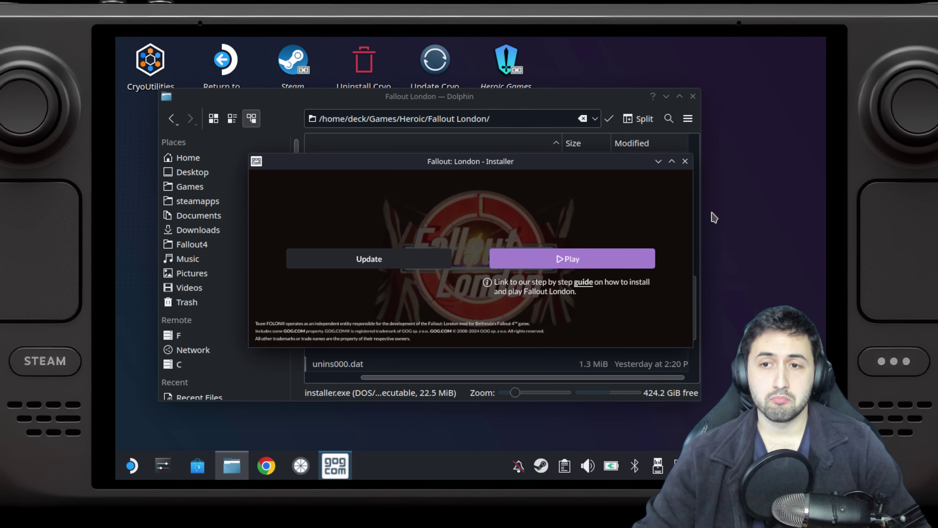
Close the Fallout: London installer and the file manager, and return the Steam Deck to Gaming Mode
{"action": "left_click", "coordinate": [685, 162]}
{"action": "left_click_drag", "start_coordinate": [536, 377], "coordinate": [502, 373]}
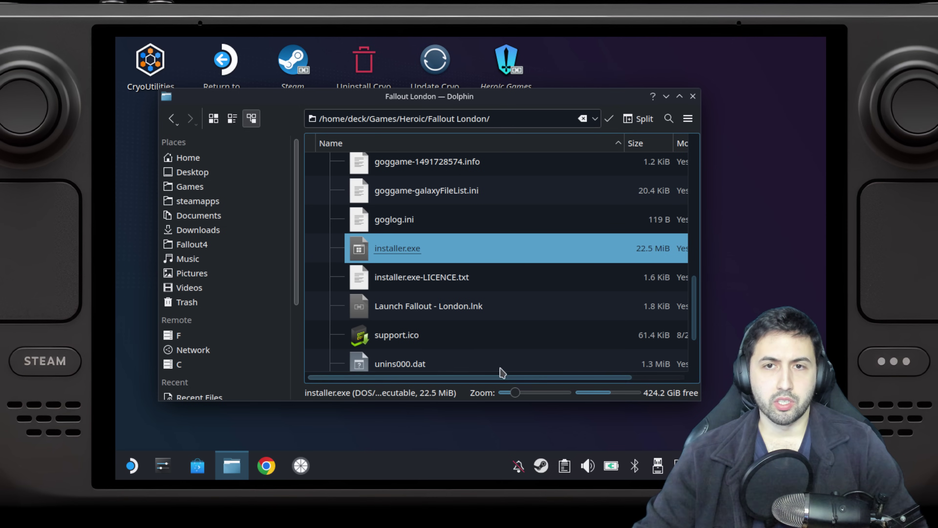
{"action": "left_click", "coordinate": [694, 97]}
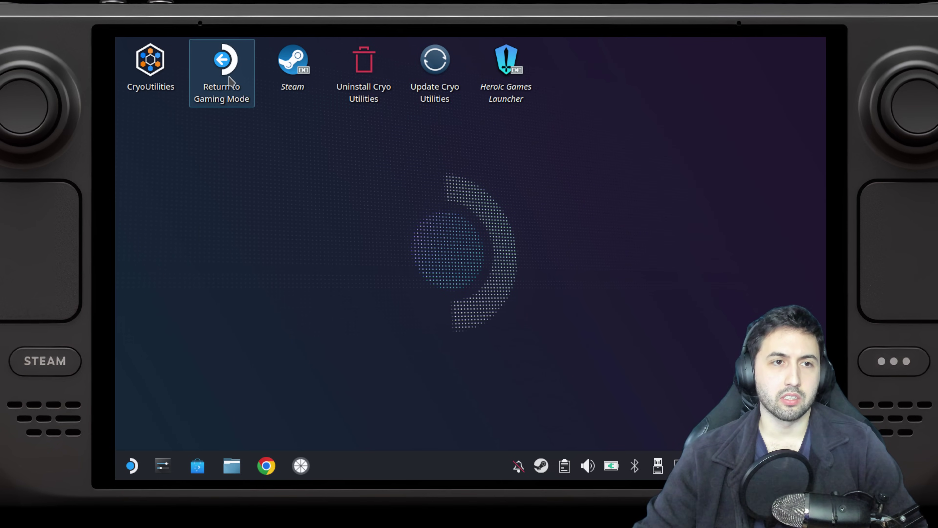
{"action": "double_click", "coordinate": [223, 72]}
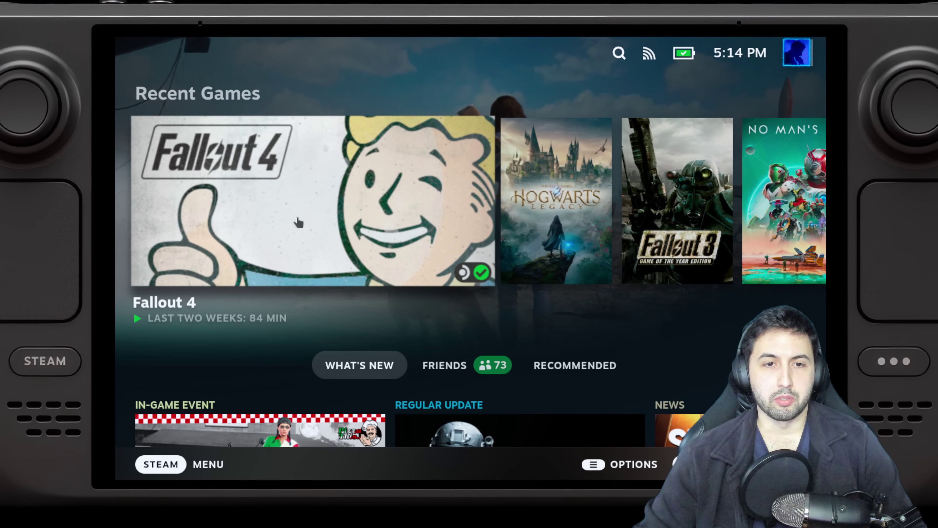
Launch Fallout 4 from the recent games and accept the video hardware detection messages
{"action": "left_click", "coordinate": [298, 222]}
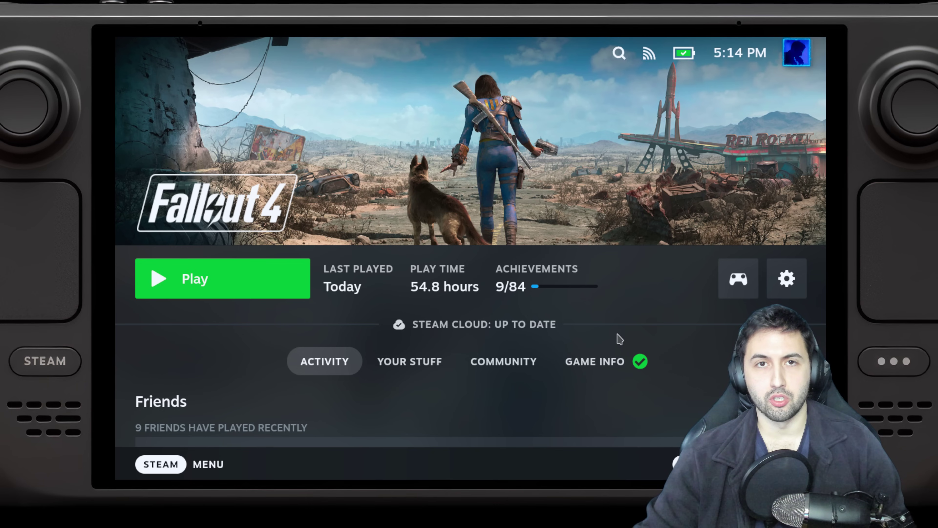
{"action": "left_click", "coordinate": [196, 285]}
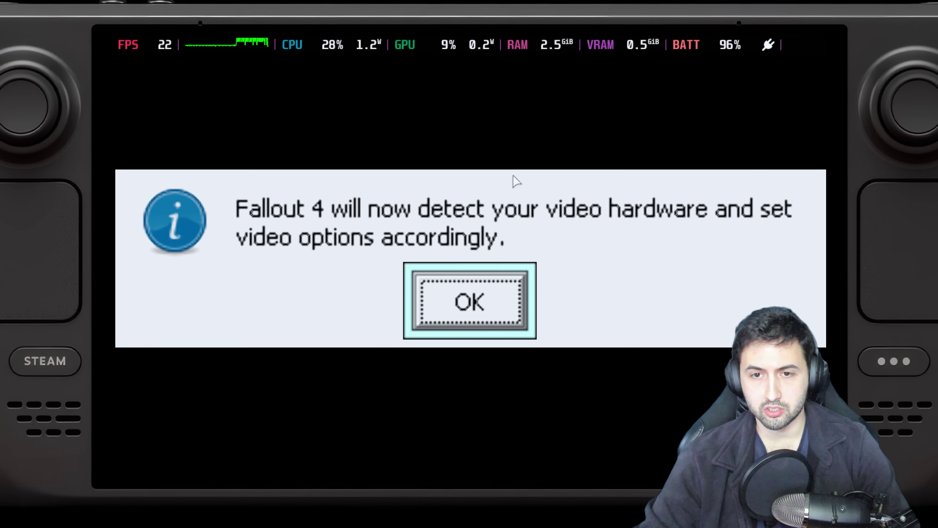
{"action": "left_click", "coordinate": [473, 305]}
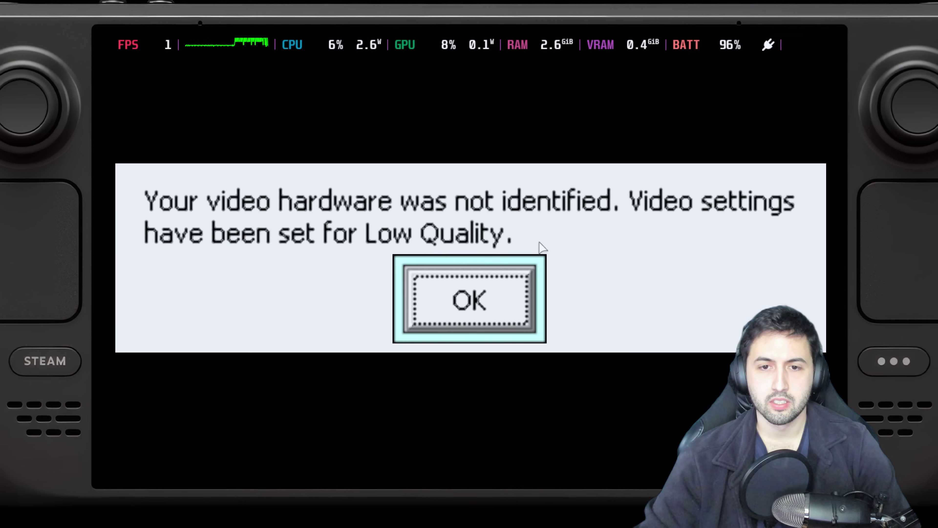
{"action": "left_click", "coordinate": [441, 290]}
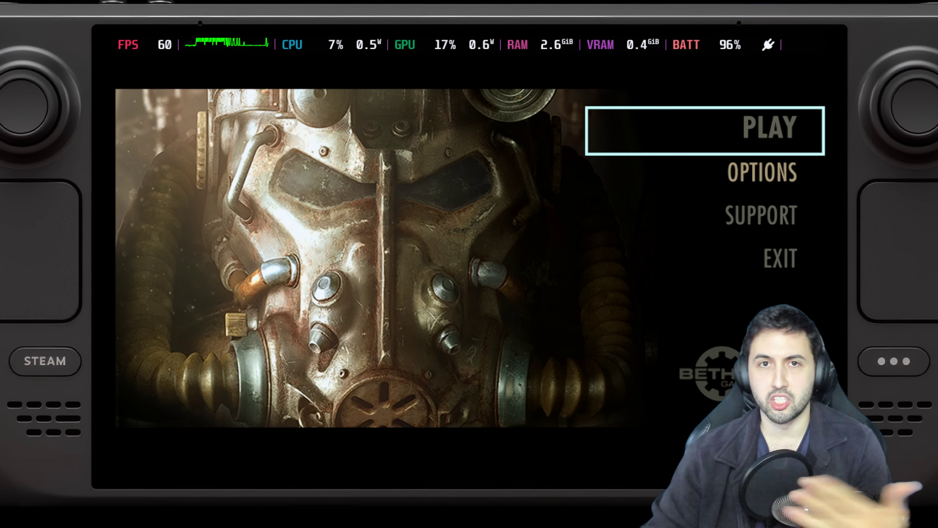
Apply the Ultra detail preset in the Fallout 4 launcher options
{"action": "key", "text": "Down"}
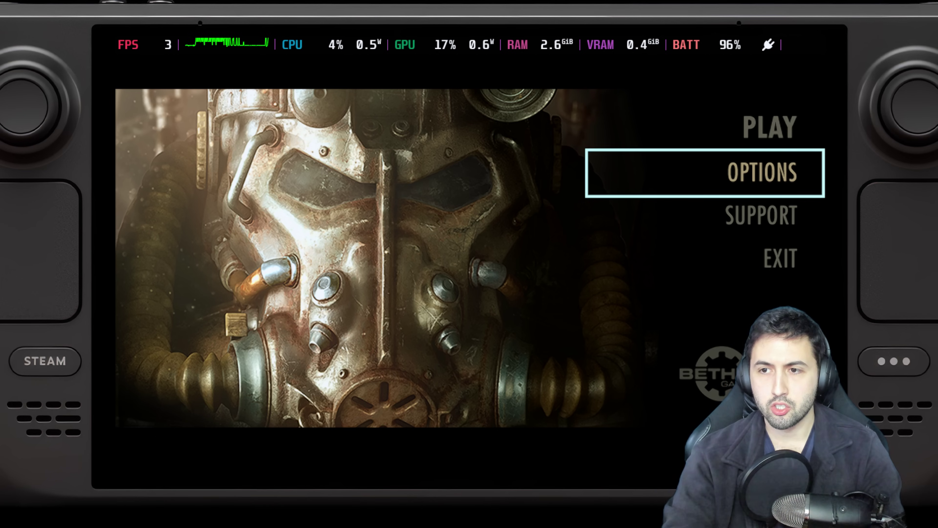
{"action": "key", "text": "Down"}
{"action": "key", "text": "Up"}
{"action": "key", "text": "Return"}
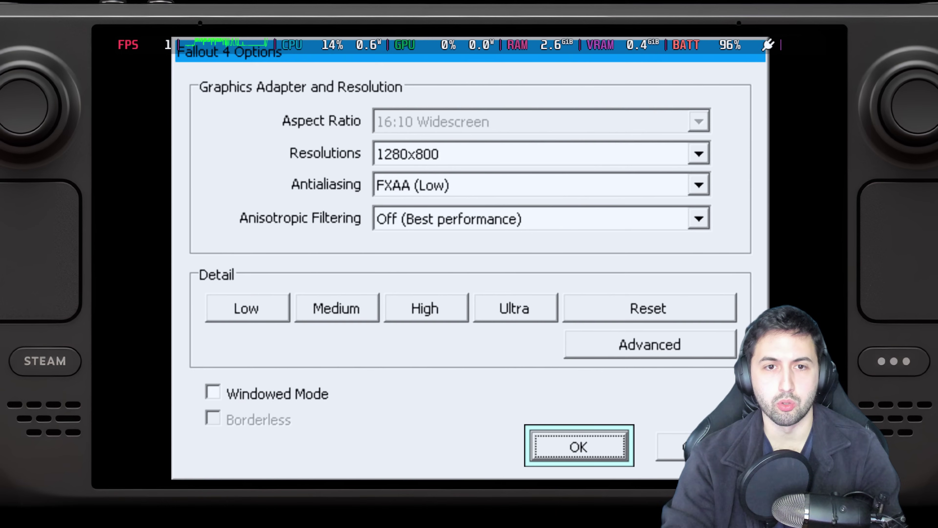
{"action": "key", "text": "Up"}
{"action": "key", "text": "Up"}
{"action": "key", "text": "Up"}
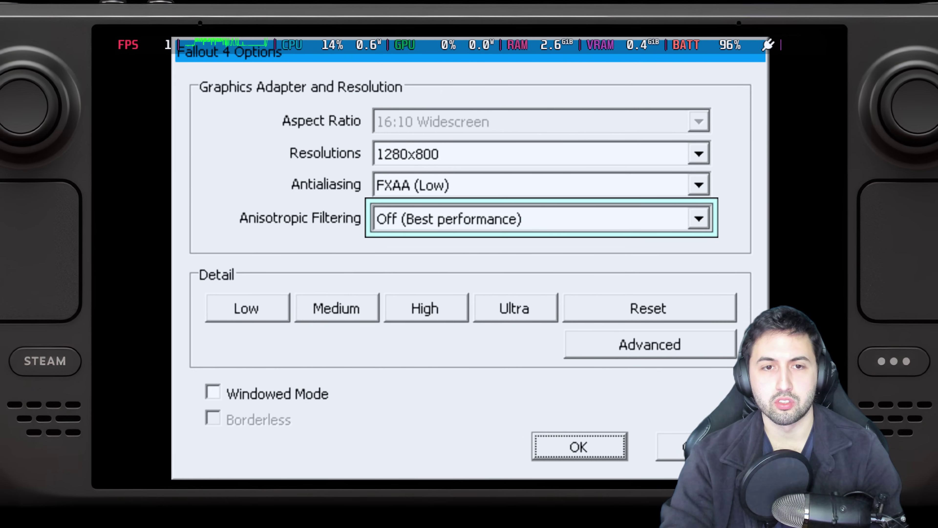
{"action": "key", "text": "Down"}
{"action": "key", "text": "Return"}
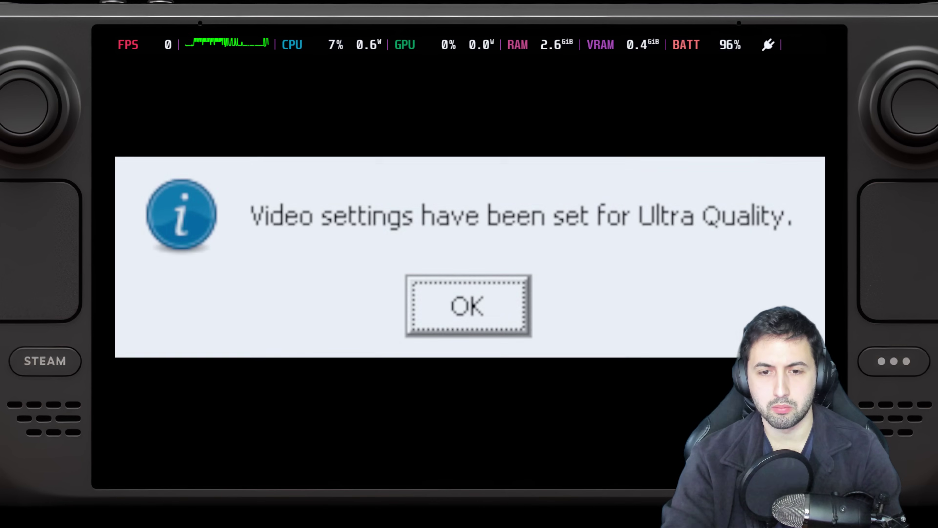
{"action": "key", "text": "Return"}
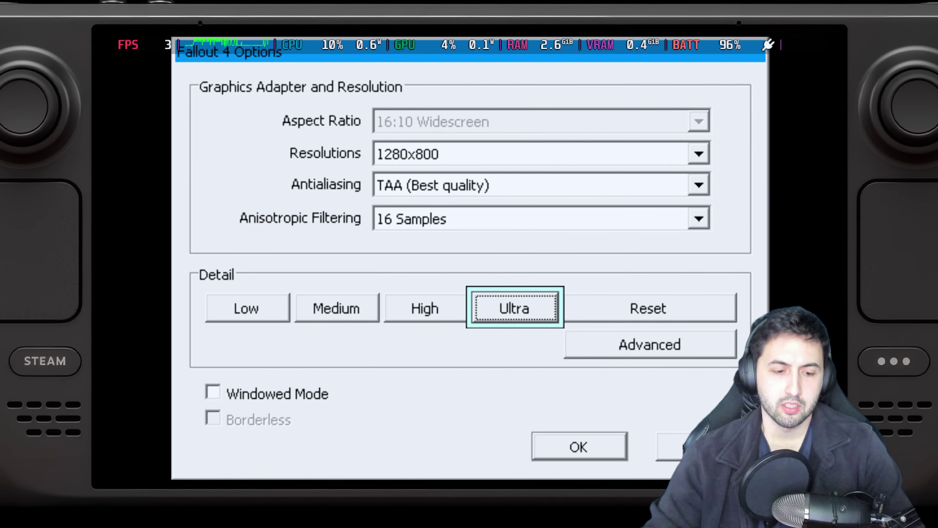
In the advanced detail settings, set Shadow Quality and Shadow Distance to Medium and Decal Quantity to High
{"action": "key", "text": "Down"}
{"action": "key", "text": "Return"}
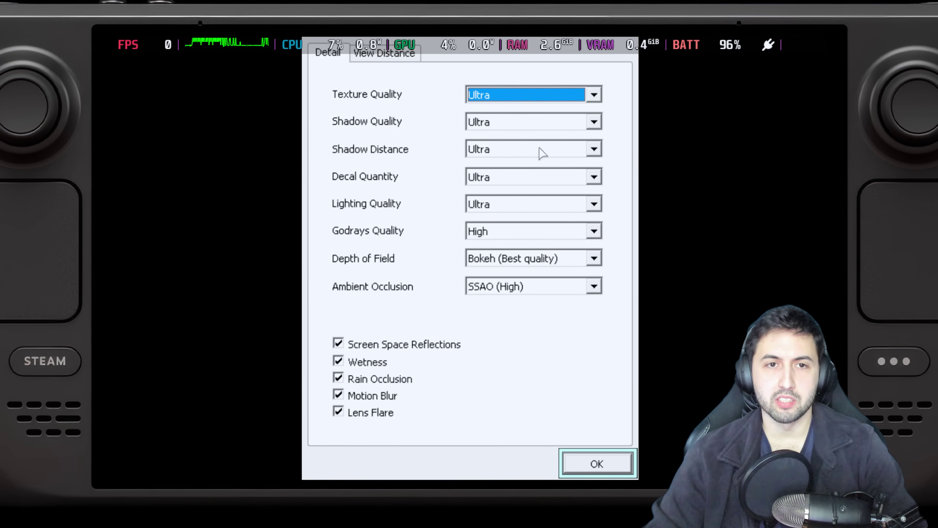
{"action": "left_click", "coordinate": [548, 123]}
{"action": "left_click", "coordinate": [500, 161]}
{"action": "left_click", "coordinate": [505, 123]}
{"action": "left_click", "coordinate": [492, 151]}
{"action": "left_click", "coordinate": [494, 154]}
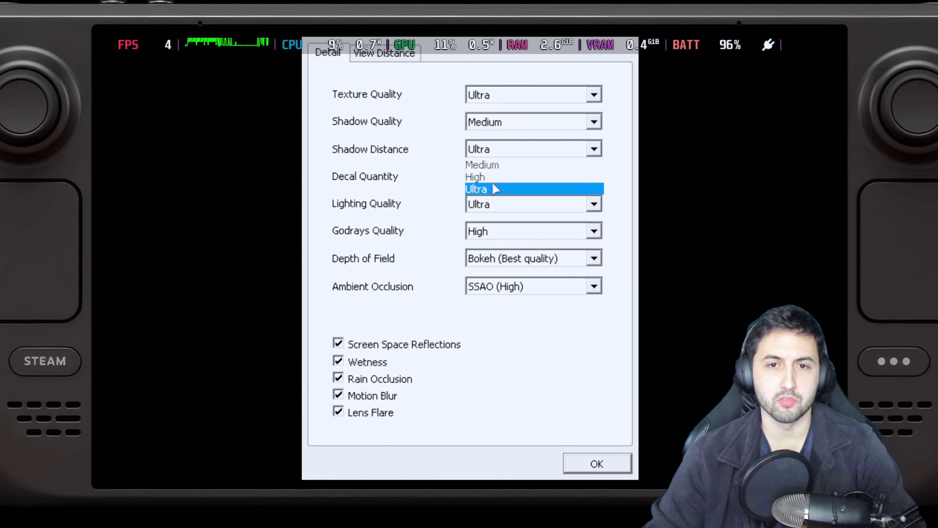
{"action": "left_click", "coordinate": [494, 164]}
{"action": "left_click", "coordinate": [496, 177]}
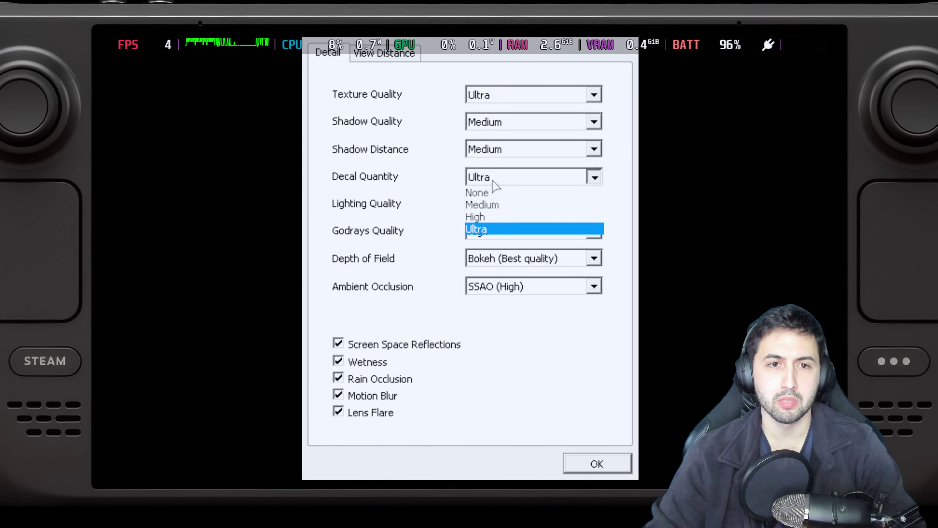
{"action": "left_click", "coordinate": [496, 219]}
Set Lighting Quality to High, Godrays Quality to Low and Depth of Field to Standard (Low), and disable Motion Blur
{"action": "left_click", "coordinate": [495, 204]}
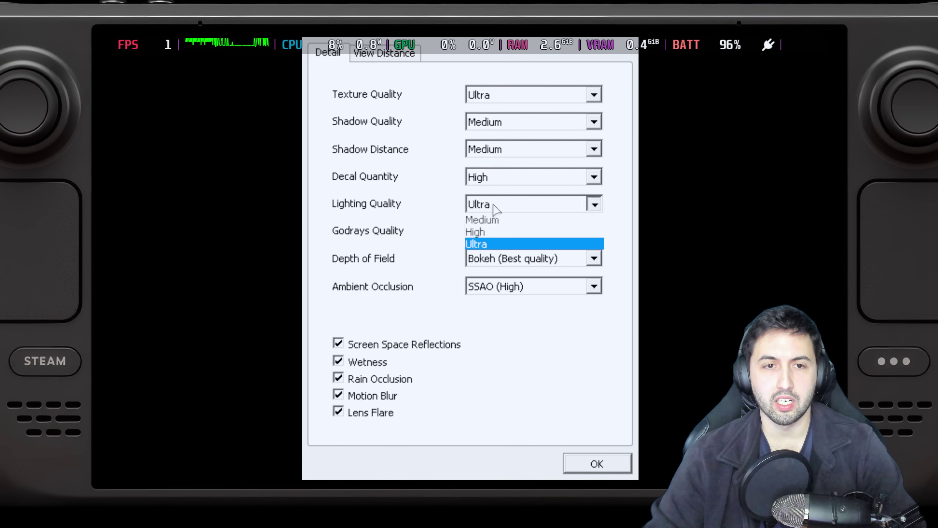
{"action": "left_click", "coordinate": [494, 230]}
{"action": "left_click", "coordinate": [496, 233]}
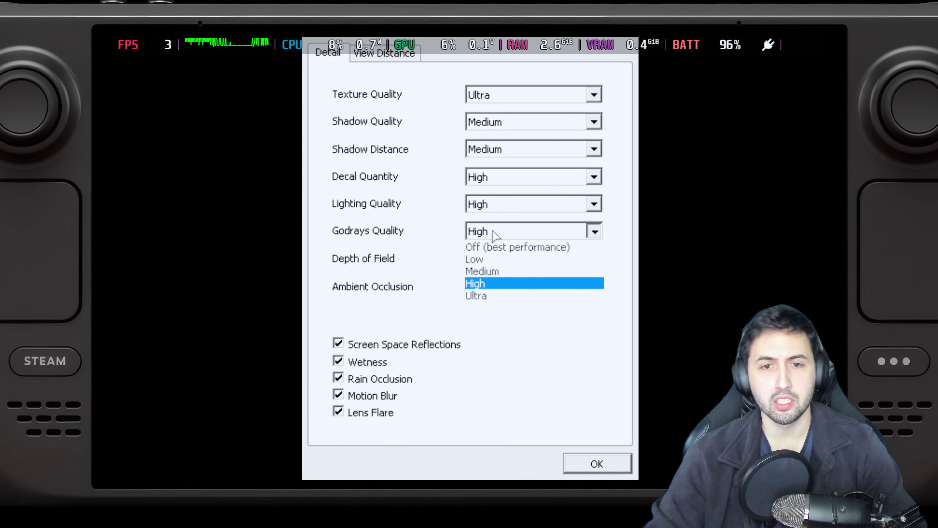
{"action": "left_click", "coordinate": [487, 260]}
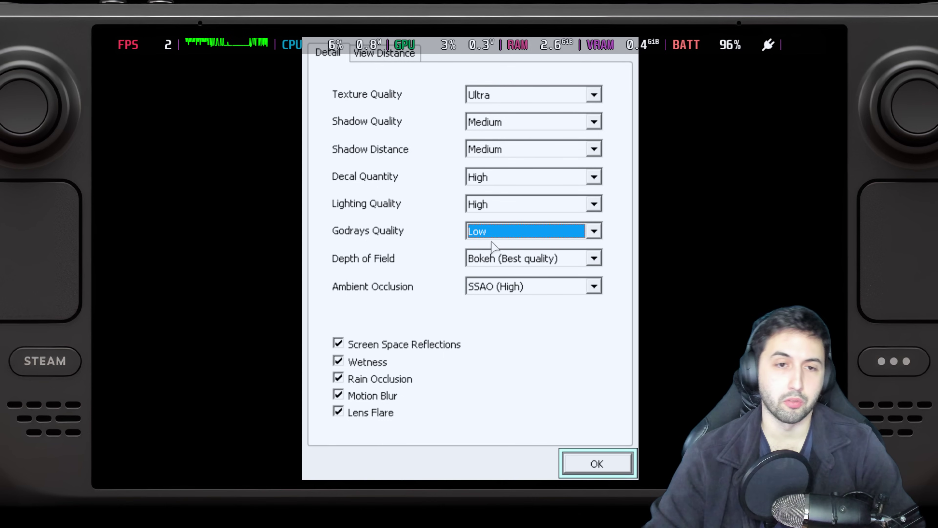
{"action": "left_click", "coordinate": [519, 265]}
{"action": "left_click", "coordinate": [475, 273]}
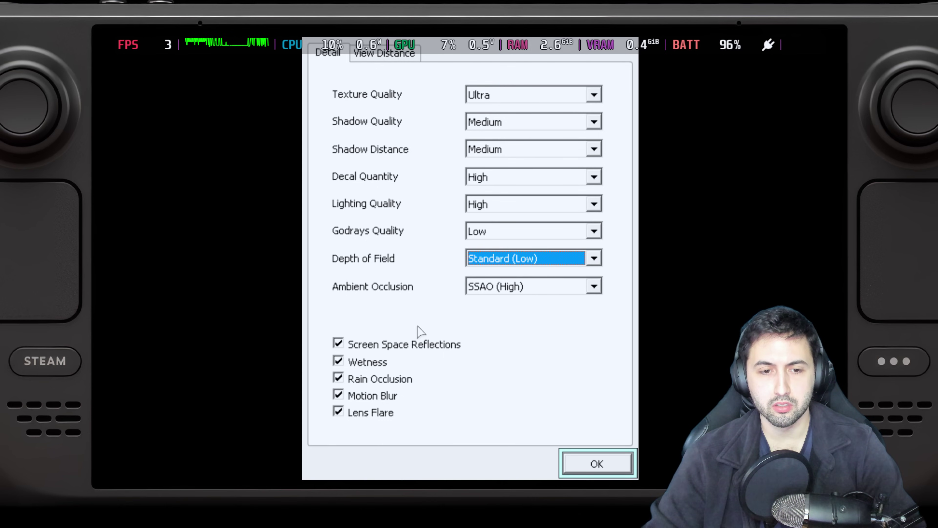
{"action": "left_click", "coordinate": [367, 399]}
In the view distance settings, lower Object Fade to near its minimum and Actor, Grass and Item Fade to slightly below halfway
{"action": "left_click", "coordinate": [375, 56]}
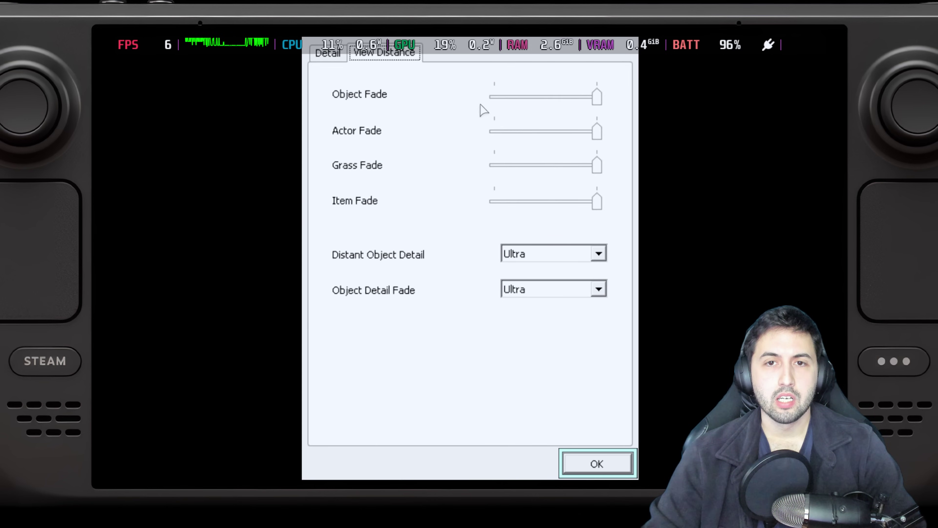
{"action": "left_click_drag", "start_coordinate": [597, 96], "coordinate": [509, 107]}
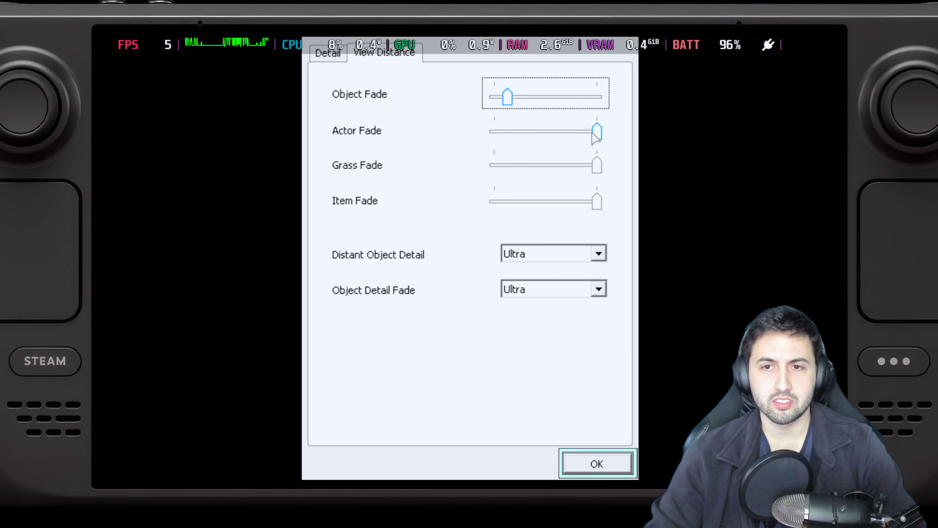
{"action": "left_click_drag", "start_coordinate": [593, 134], "coordinate": [545, 140]}
{"action": "left_click_drag", "start_coordinate": [597, 165], "coordinate": [539, 165]}
{"action": "left_click_drag", "start_coordinate": [546, 132], "coordinate": [540, 139]}
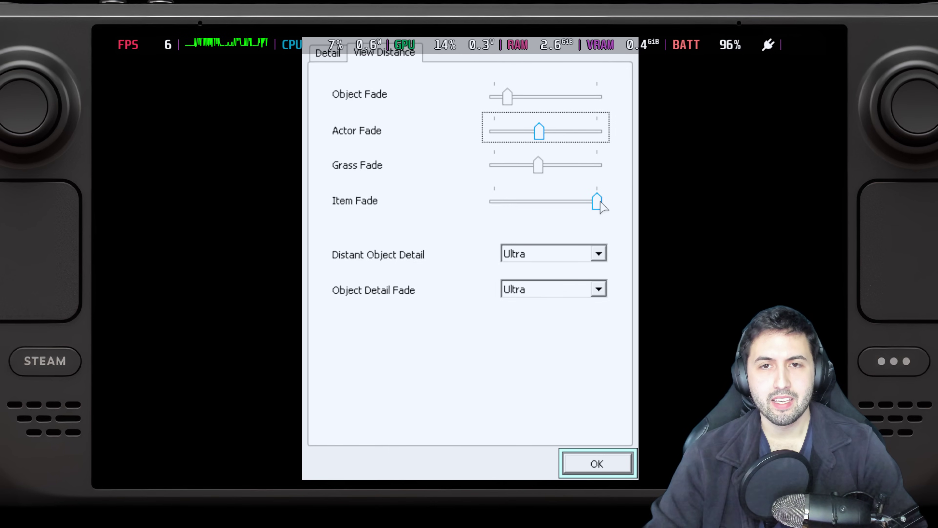
{"action": "left_click_drag", "start_coordinate": [597, 205], "coordinate": [537, 203]}
Set Distant Object Detail and Object Detail Fade to High, save the options, and select Play in the launcher
{"action": "left_click", "coordinate": [526, 255]}
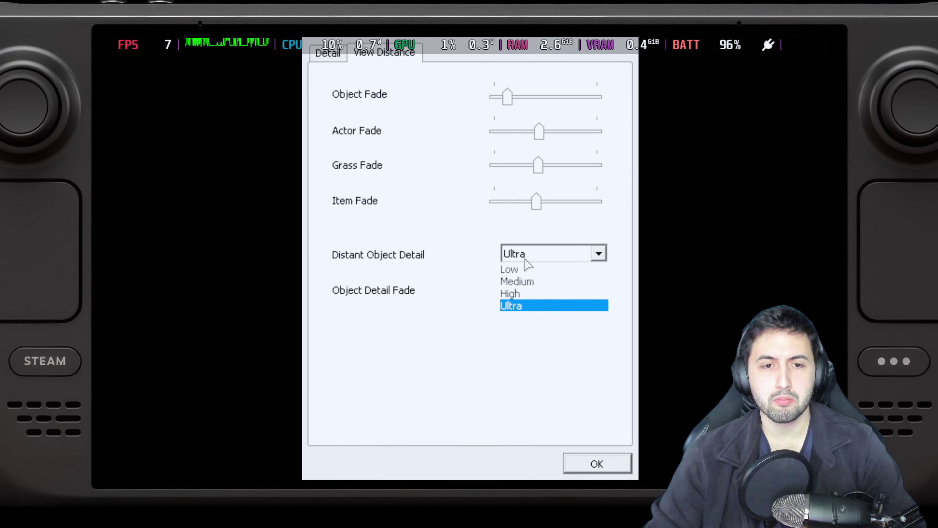
{"action": "left_click", "coordinate": [515, 294]}
{"action": "left_click", "coordinate": [519, 293]}
{"action": "left_click", "coordinate": [518, 329]}
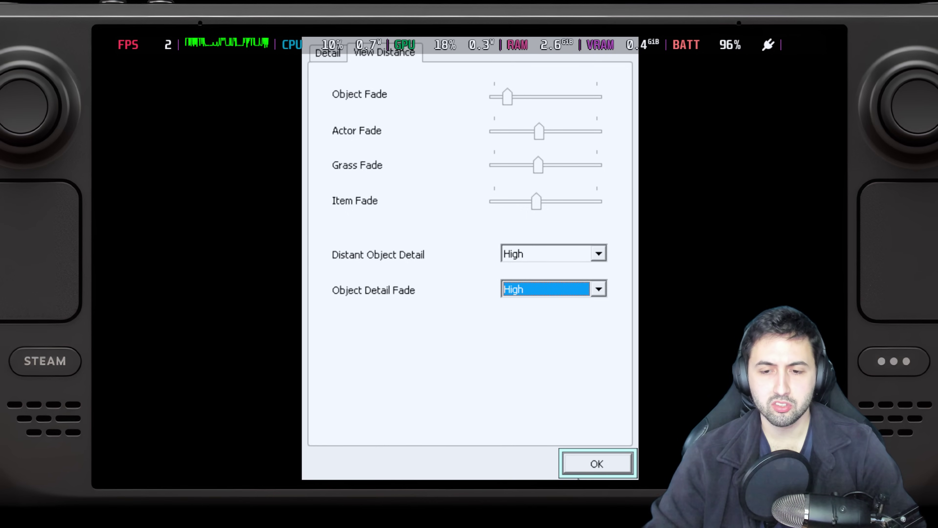
{"action": "left_click", "coordinate": [595, 464]}
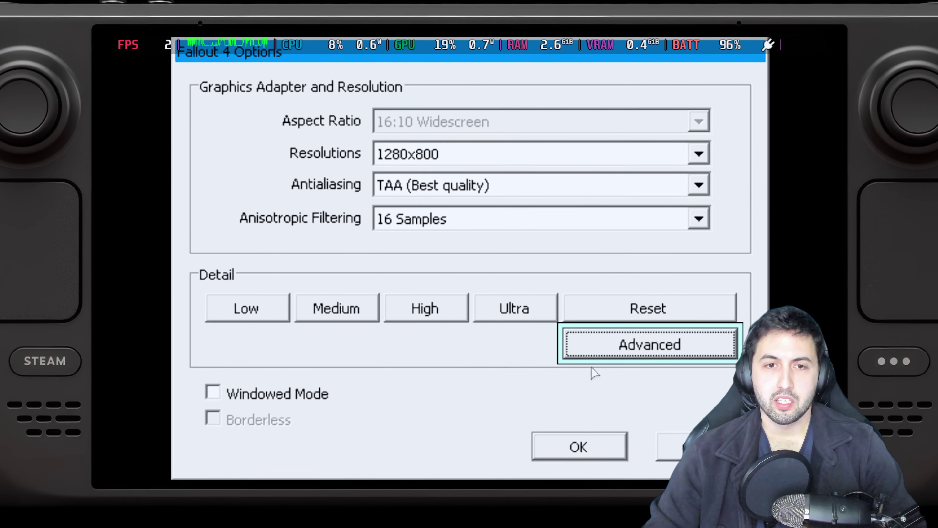
{"action": "left_click", "coordinate": [575, 447]}
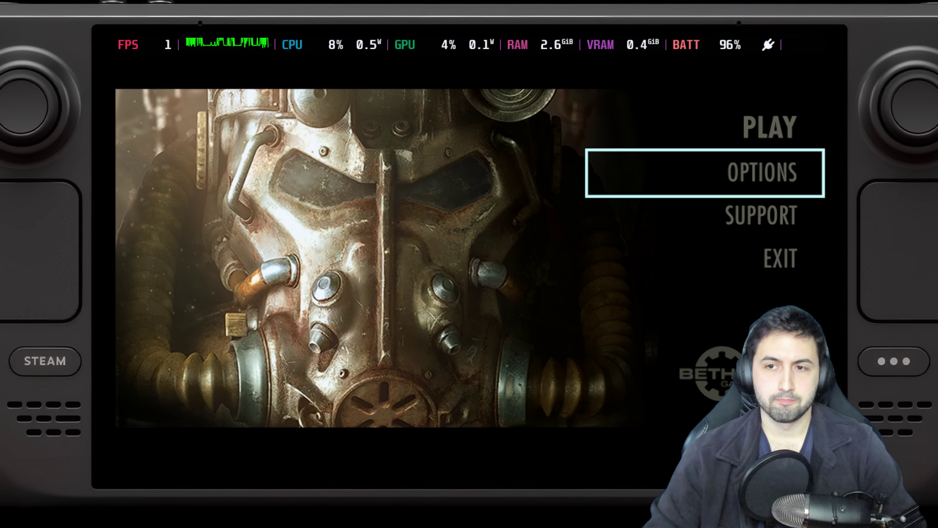
{"action": "left_click", "coordinate": [770, 128]}
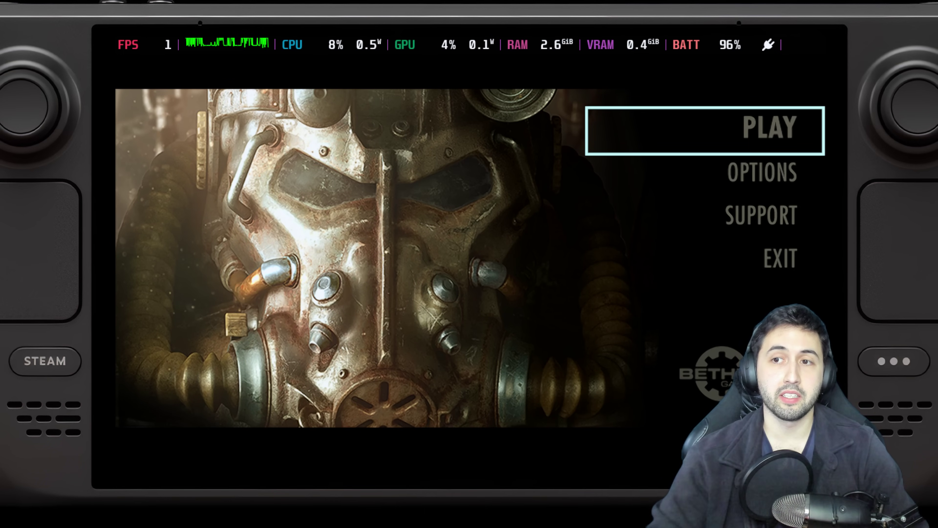
Launch Fallout: London from the launcher, pass the title screen, and start a new game with mods loaded
{"action": "key", "text": "Return"}
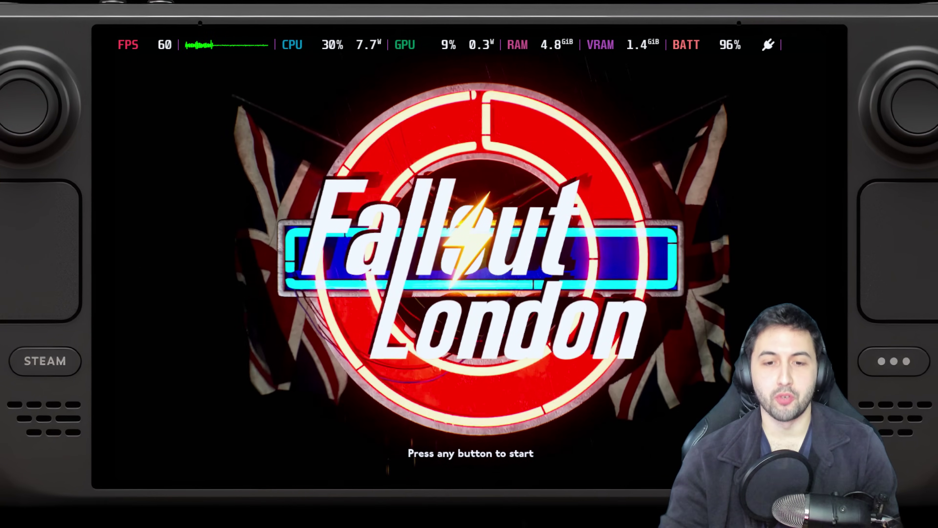
{"action": "key", "text": "Return"}
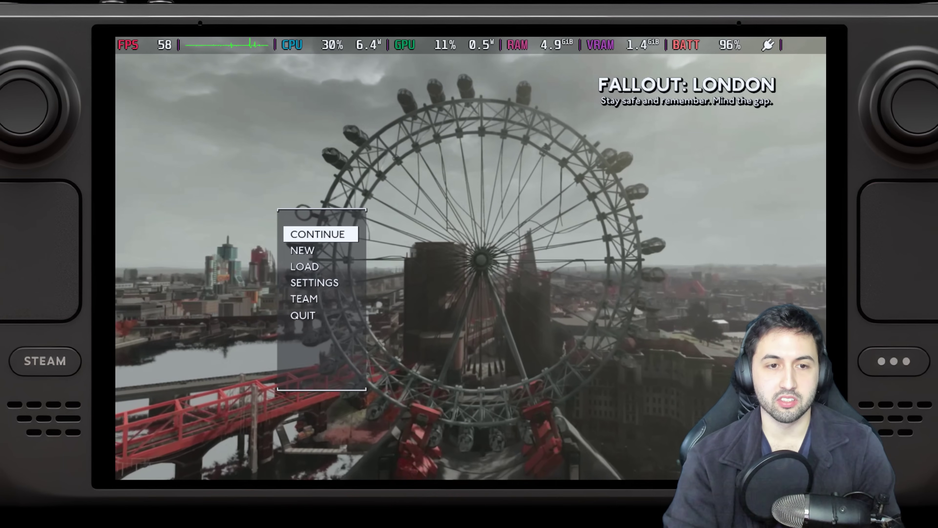
{"action": "key", "text": "Down"}
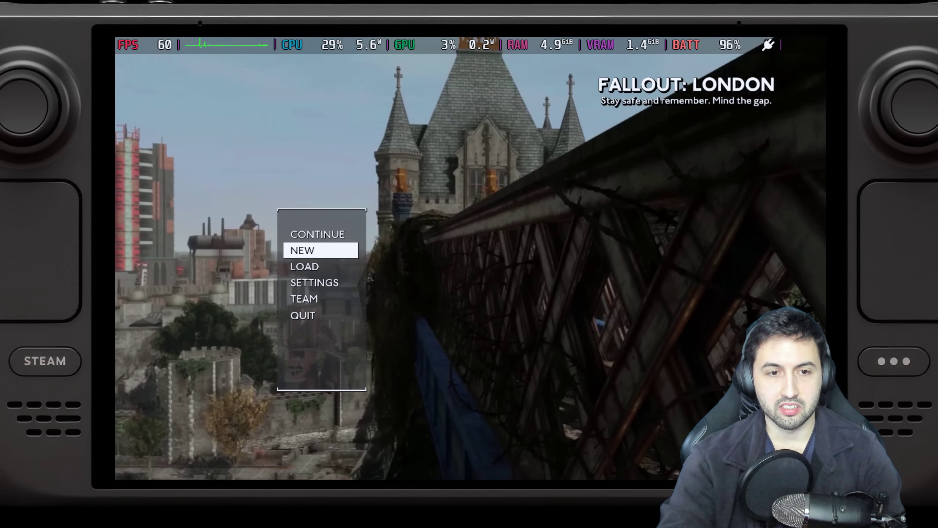
{"action": "key", "text": "Return"}
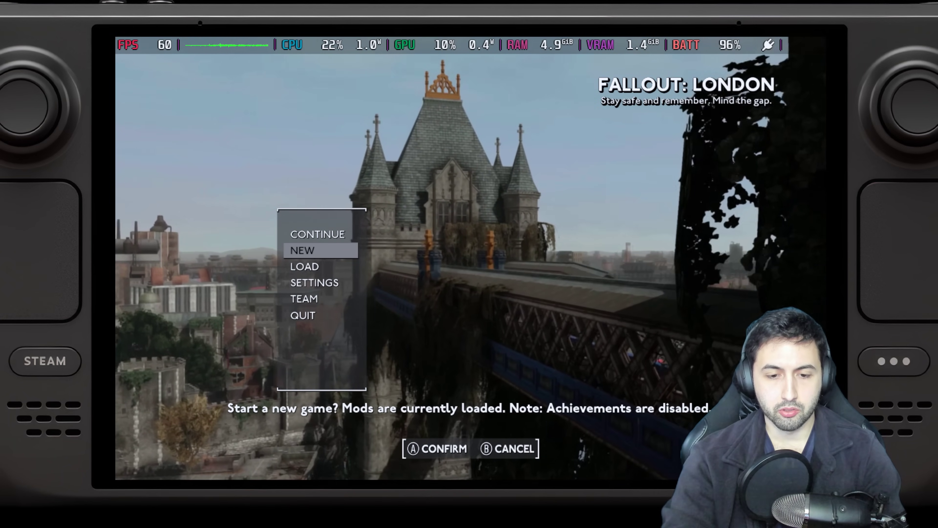
{"action": "key", "text": "Return"}
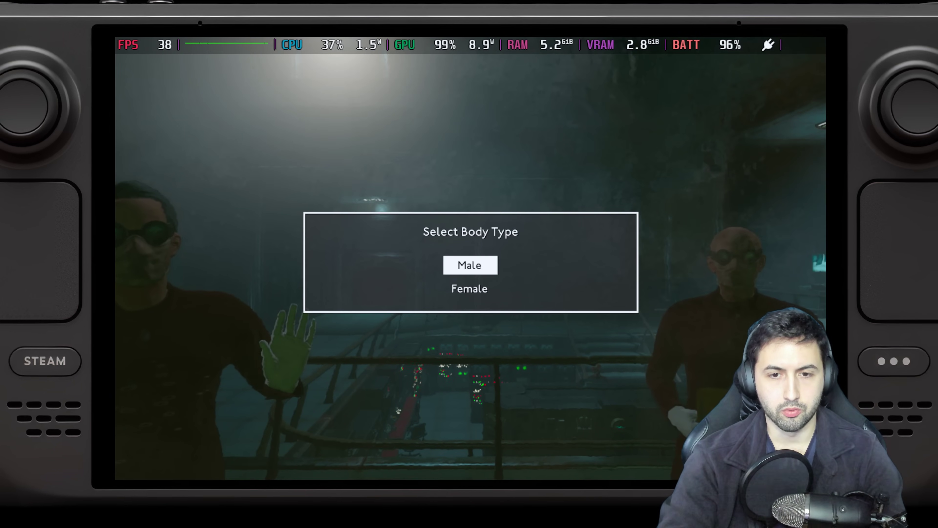
Choose the Male body type and finish the character's appearance with the Face 01 preset
{"action": "key", "text": "Return"}
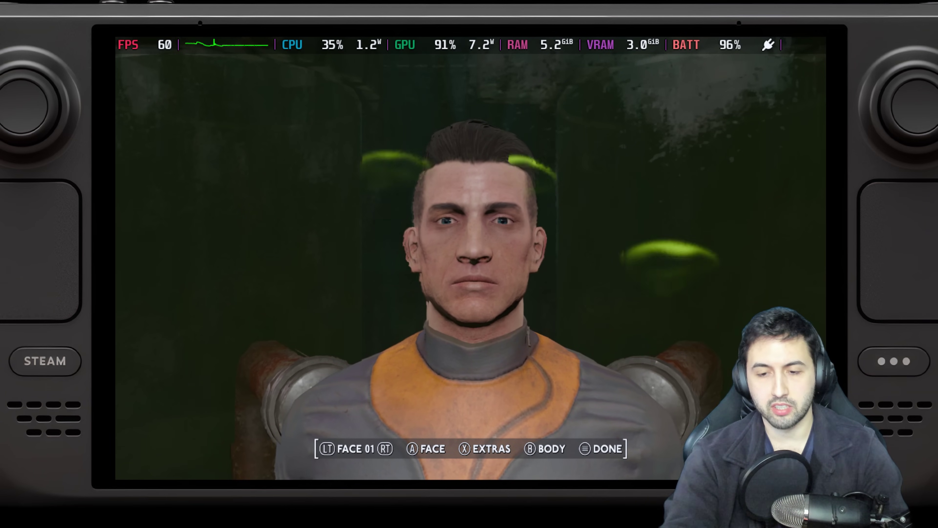
{"action": "key", "text": "Return"}
{"action": "key", "text": "Return"}
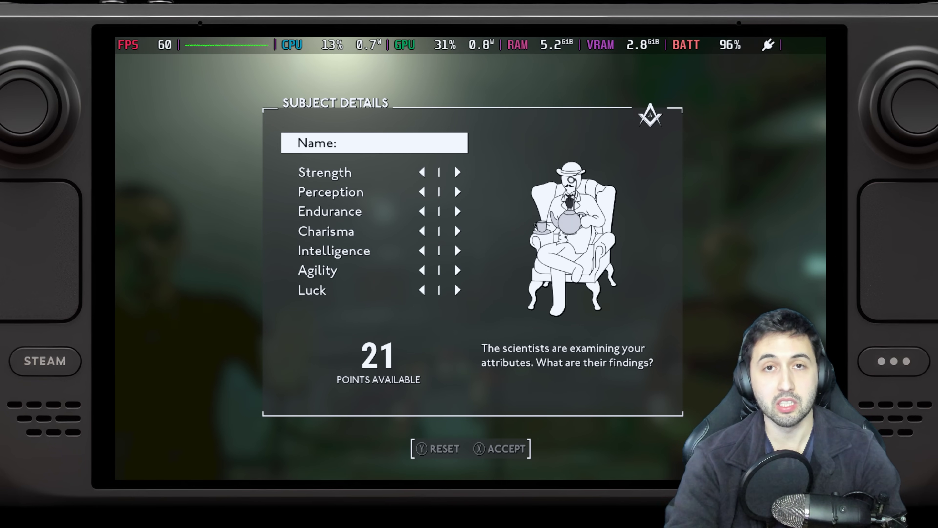
Enter "aaa" as the character's name in the subject details
{"action": "key", "text": "Return"}
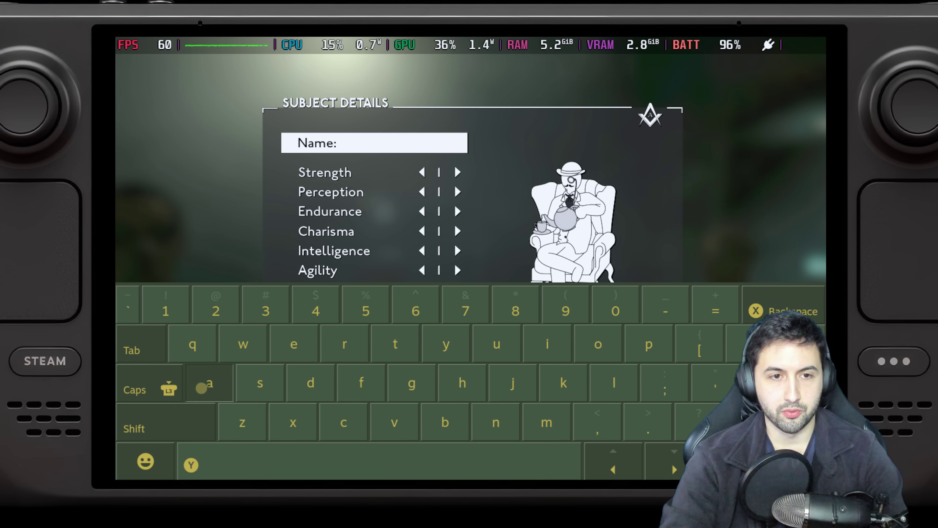
{"action": "type", "text": "aaa"}
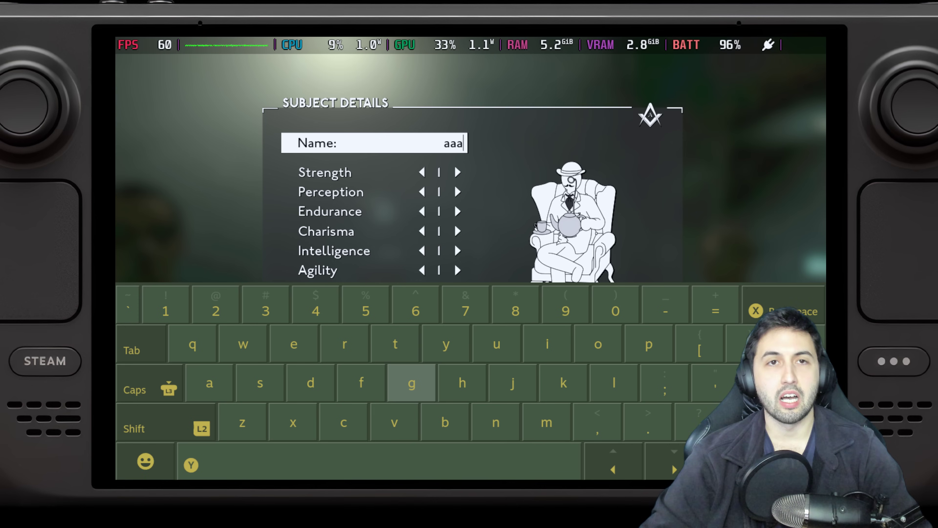
{"action": "key", "text": "Return"}
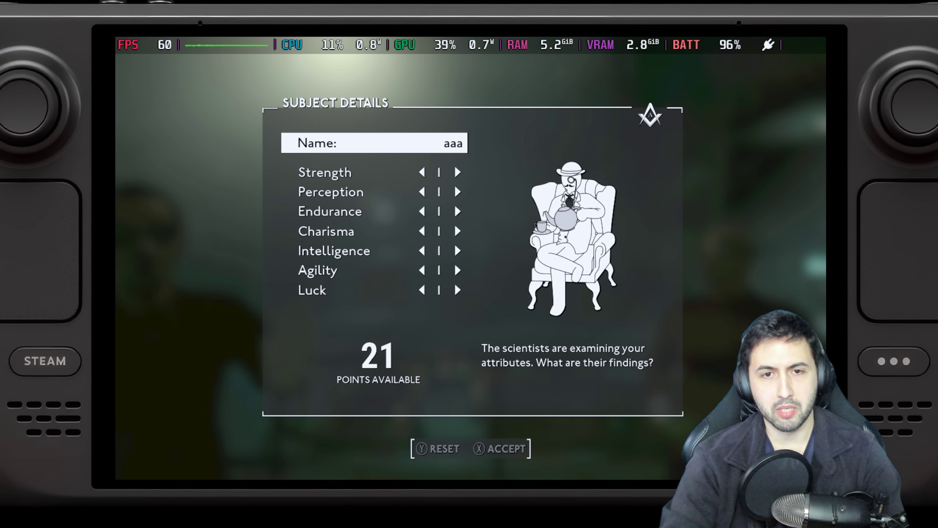
Try to accept the subject details without assigning any attribute points, and dismiss the resulting notice
{"action": "key", "text": "Down"}
{"action": "key", "text": "Down"}
{"action": "key", "text": "Up"}
{"action": "key", "text": "Up"}
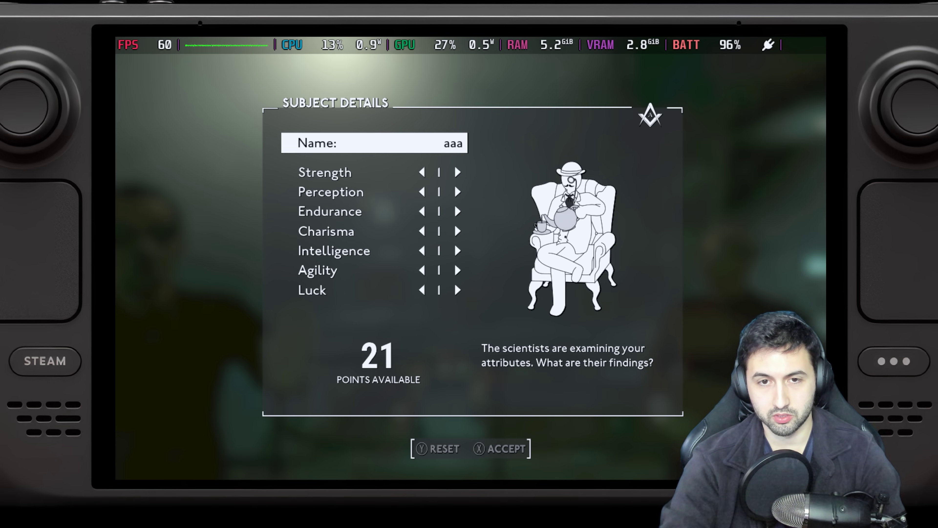
{"action": "key", "text": "Return"}
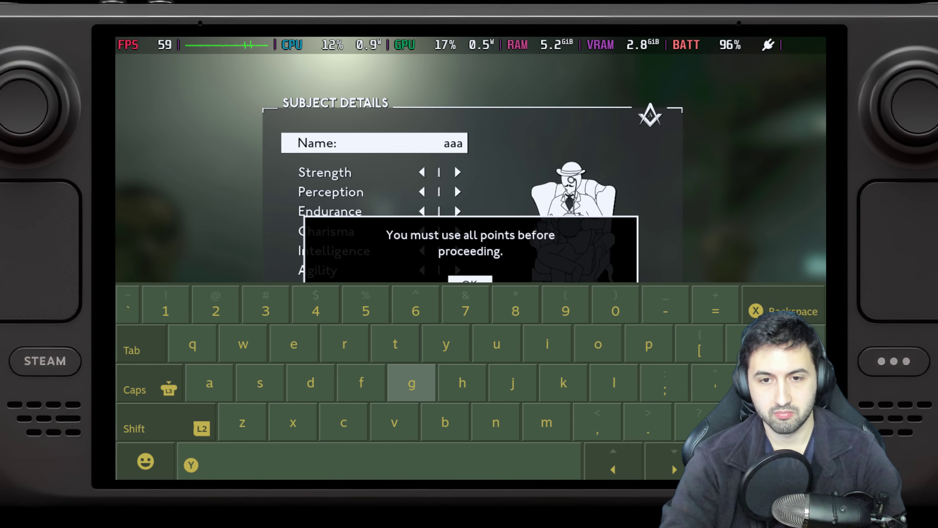
{"action": "key", "text": "Escape"}
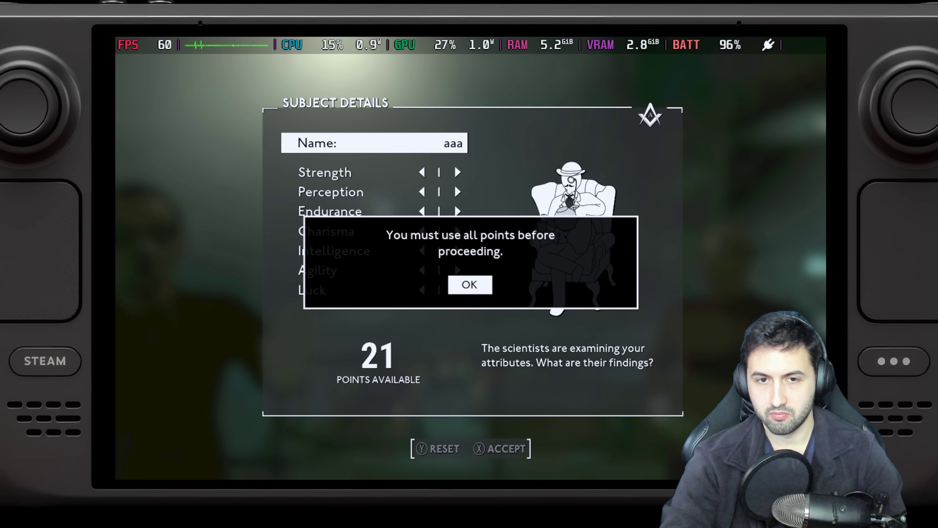
{"action": "key", "text": "Return"}
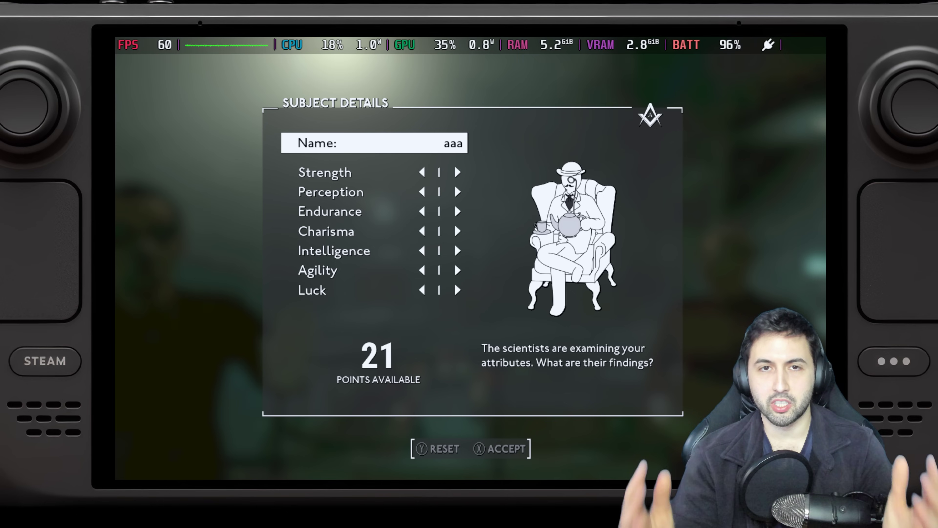
Assign Strength 5, Perception 3, Endurance 6, Charisma 8, Intelligence 1, Agility 4 and Luck 1, and accept the subject details
{"action": "key", "text": "Down"}
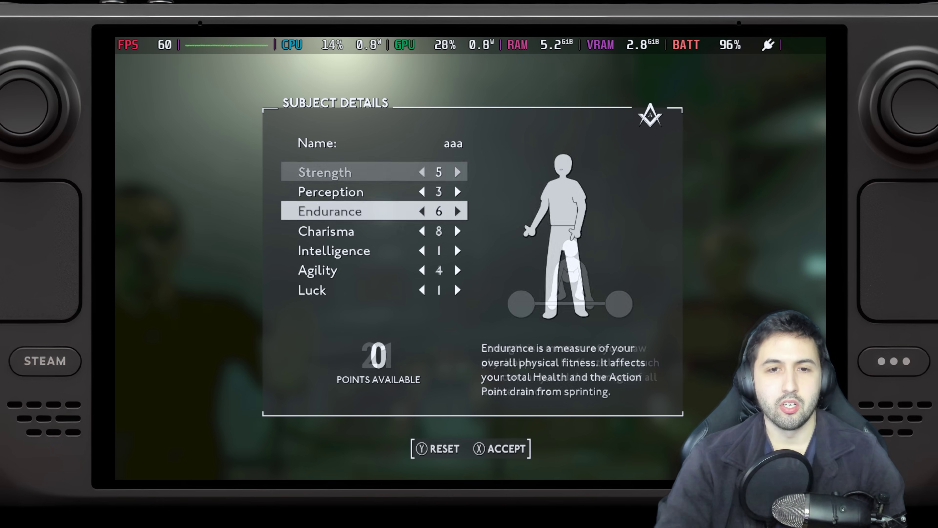
{"action": "key", "text": "Up"}
{"action": "key", "text": "Up"}
{"action": "key", "text": "Down"}
{"action": "key", "text": "Down"}
{"action": "key", "text": "Down"}
{"action": "key", "text": "Down"}
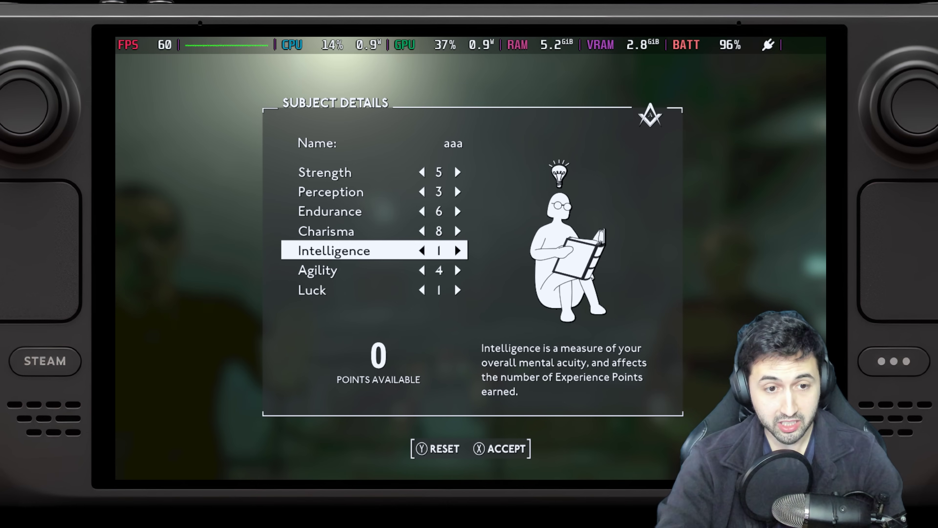
{"action": "key", "text": "Down"}
{"action": "key", "text": "Down"}
{"action": "key", "text": "Return"}
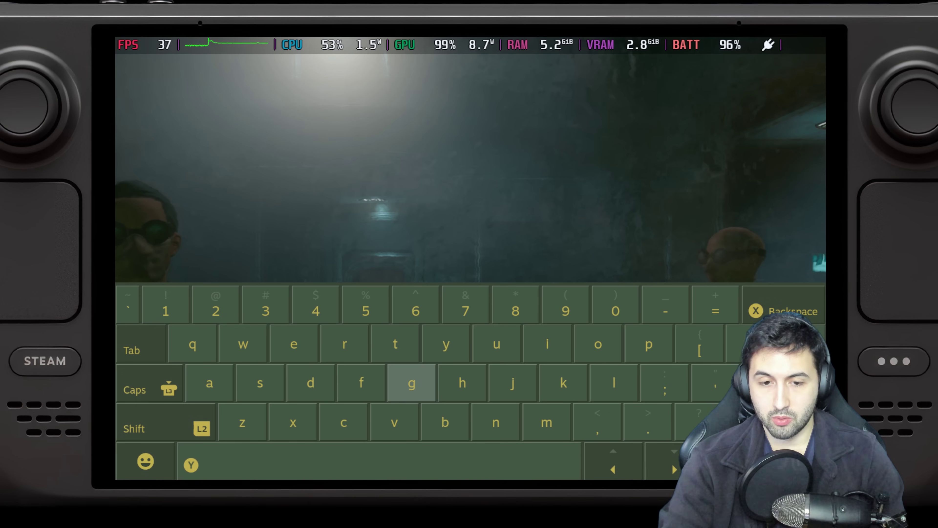
{"action": "key", "text": "Escape"}
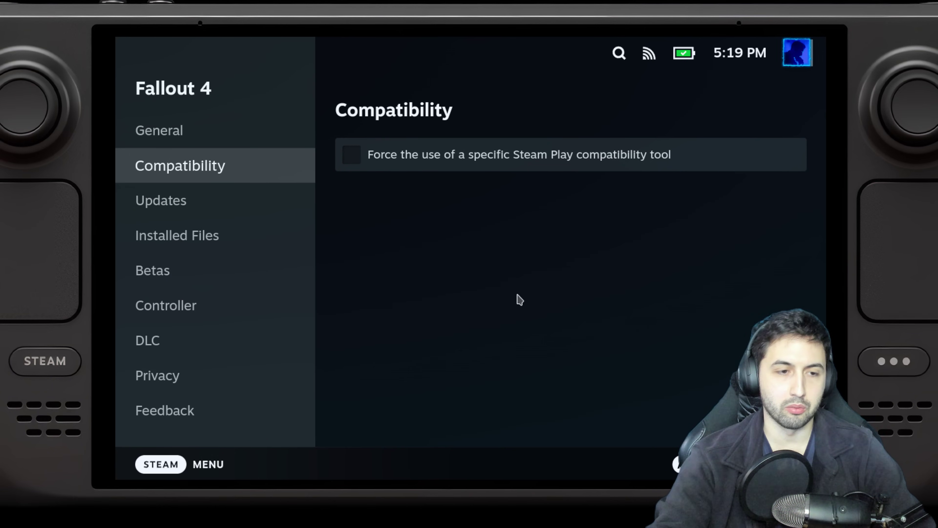
Switch to Steam and examine the General properties of Fallout 4
{"action": "left_click", "coordinate": [238, 140]}
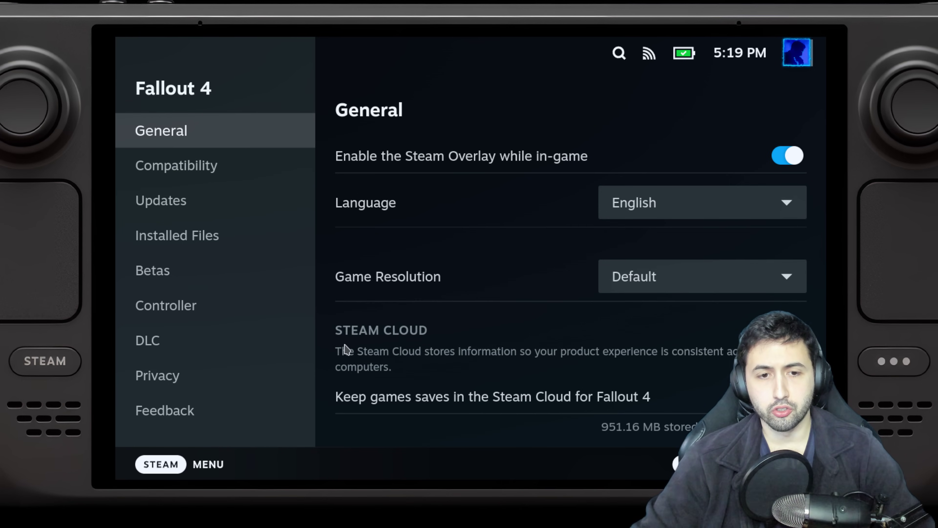
{"action": "scroll", "coordinate": [345, 347], "scroll_direction": "down", "scroll_amount": 3}
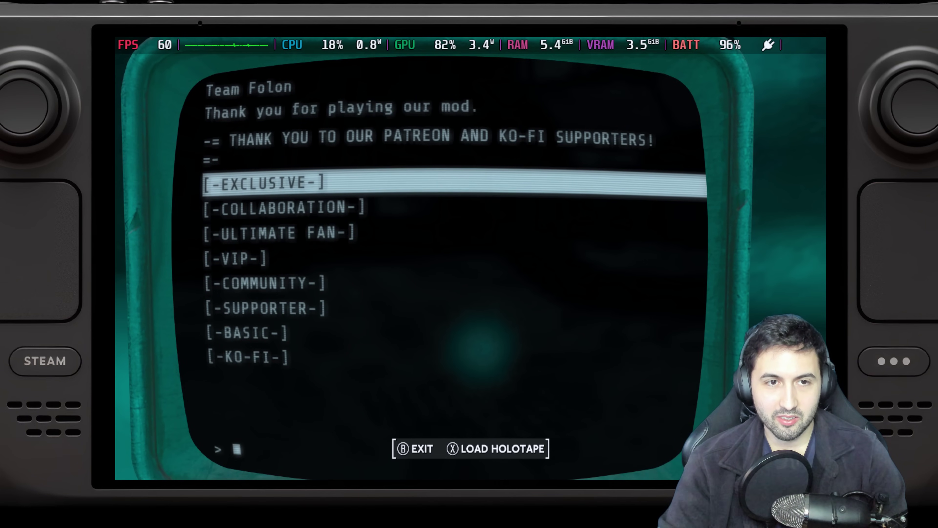
{"action": "key", "text": "Down"}
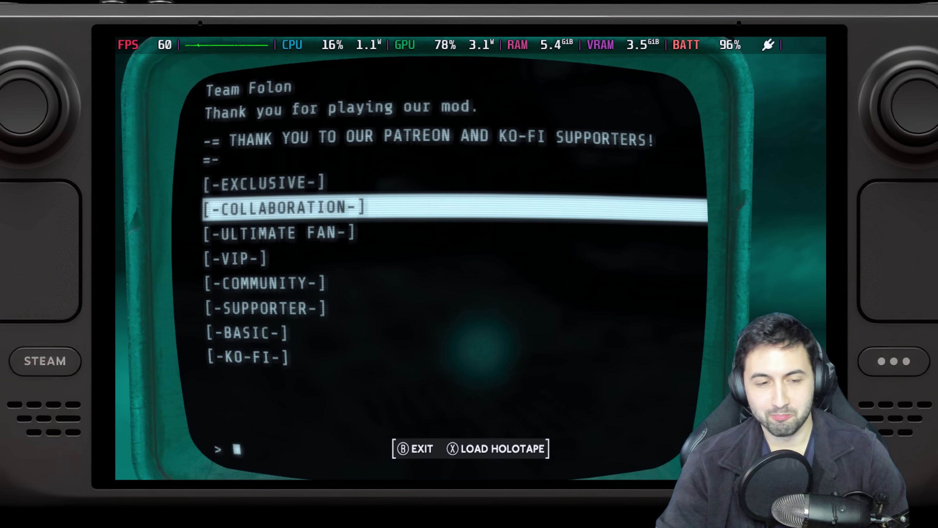